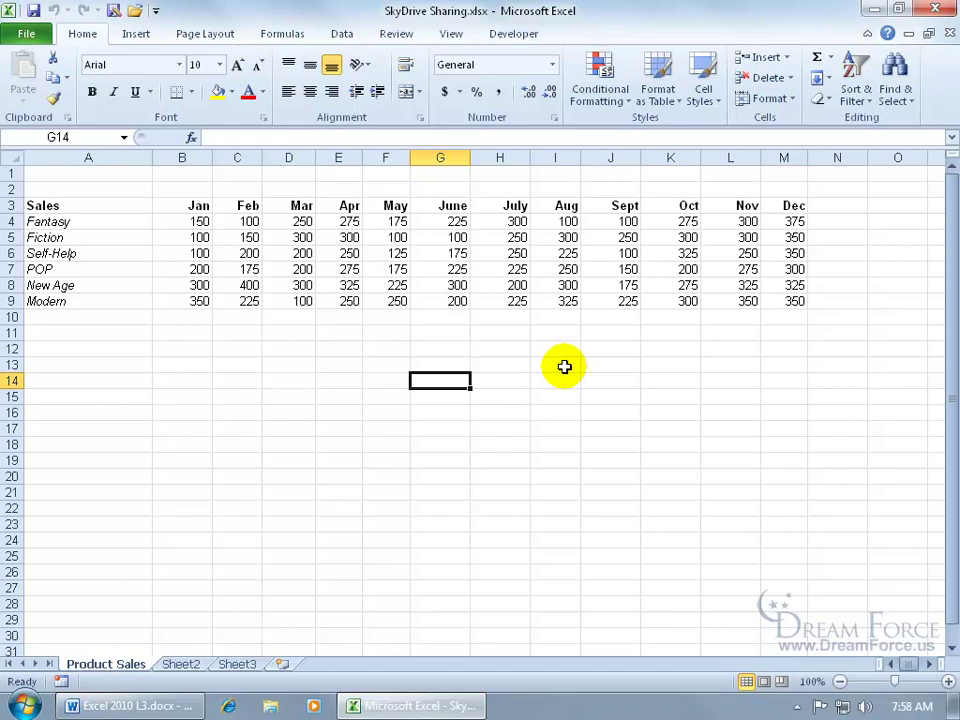
- Choose File > Save & Send > Save to Web and follow the Sign up for Windows Live link
{"action": "left_click", "coordinate": [28, 34]}
{"action": "left_click", "coordinate": [76, 317]}
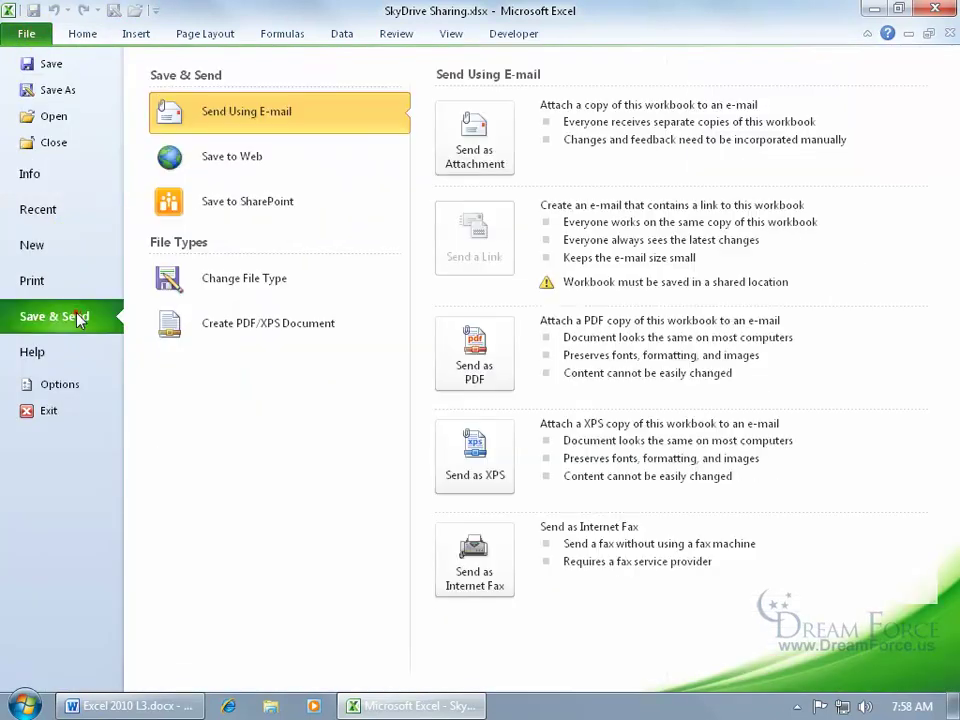
{"action": "left_click", "coordinate": [250, 157]}
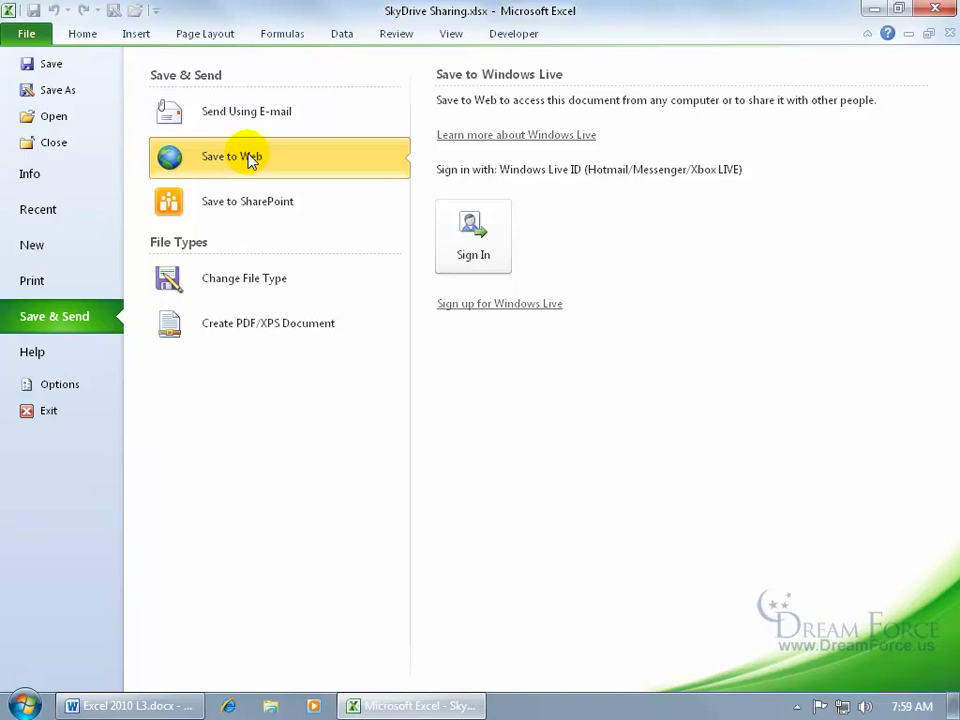
{"action": "left_click", "coordinate": [528, 305]}
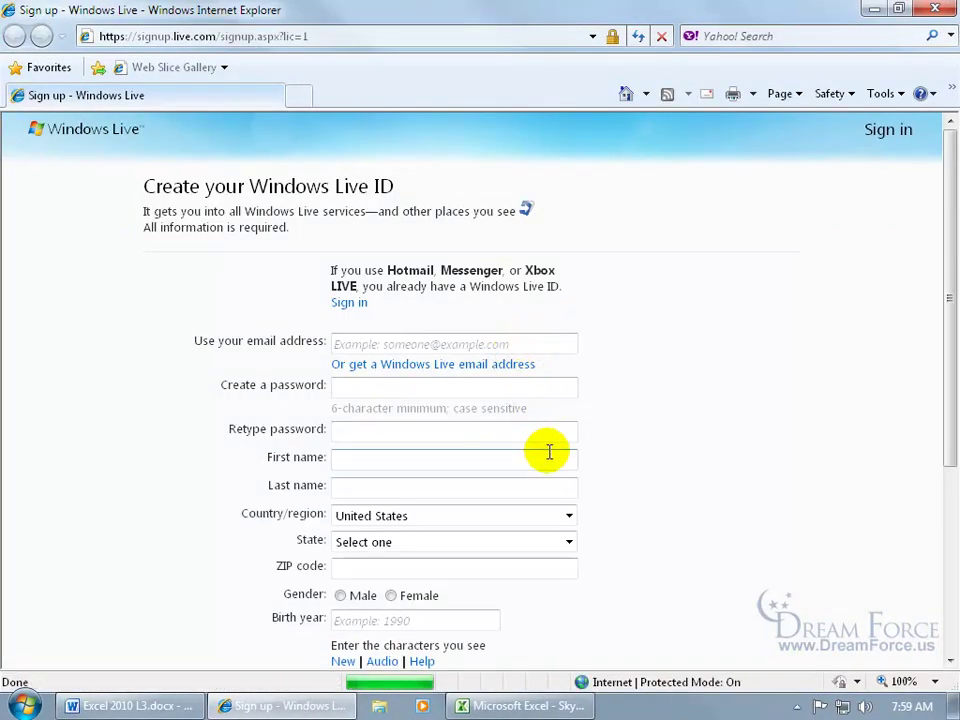
- Scroll through the Windows Live ID sign-up form, then close Internet Explorer without registering
{"action": "left_click_drag", "start_coordinate": [950, 397], "coordinate": [954, 492]}
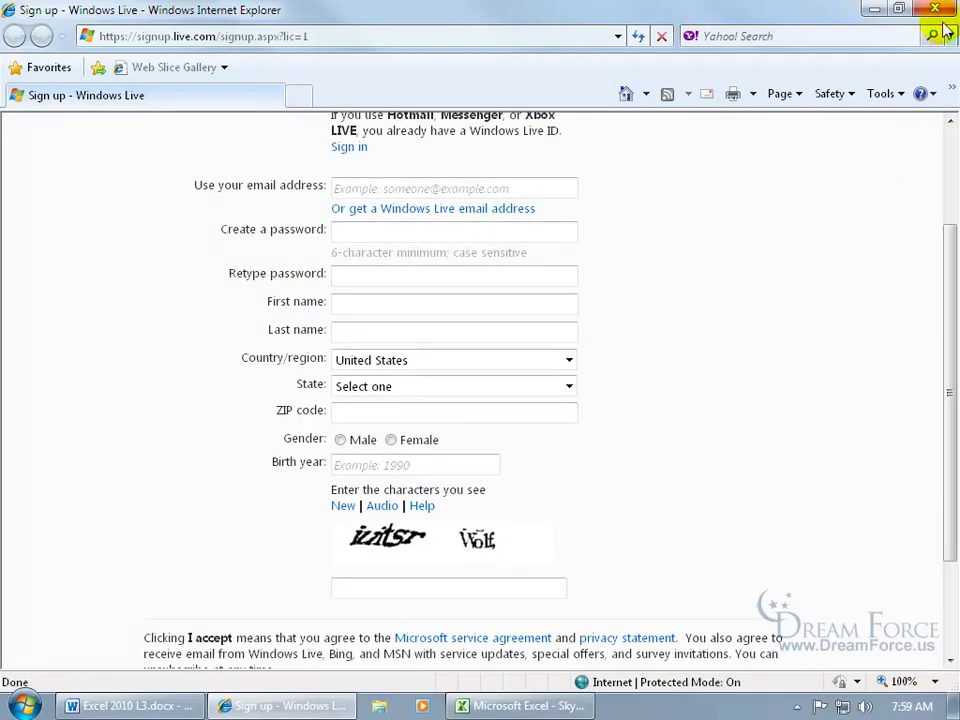
{"action": "left_click", "coordinate": [935, 10]}
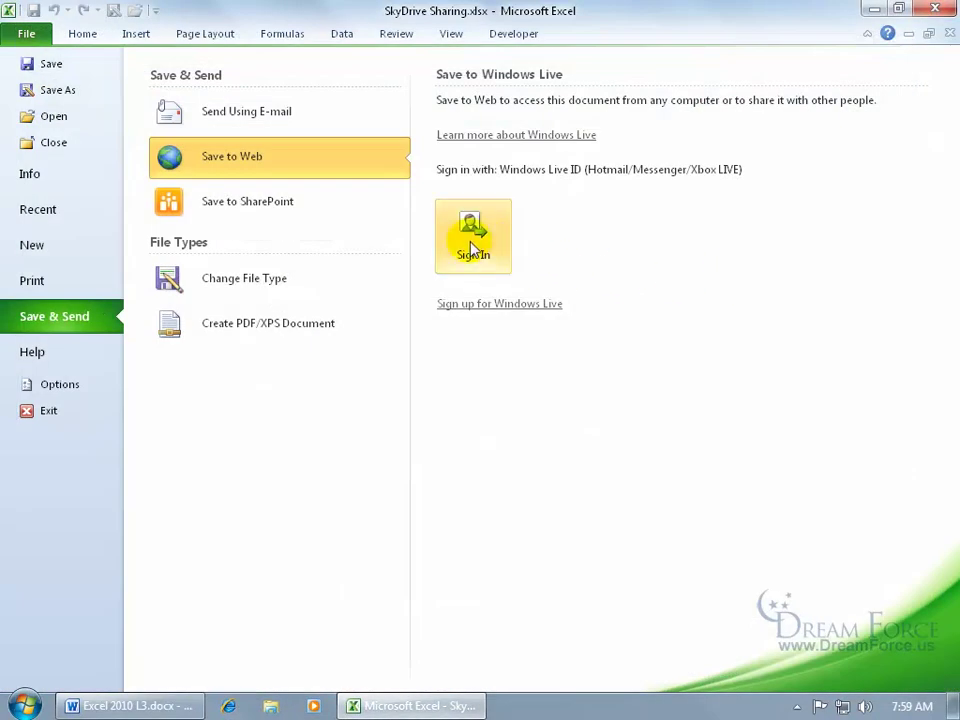
- Sign in to Windows Live from Excel with the account's e-mail address and password
{"action": "left_click", "coordinate": [473, 248]}
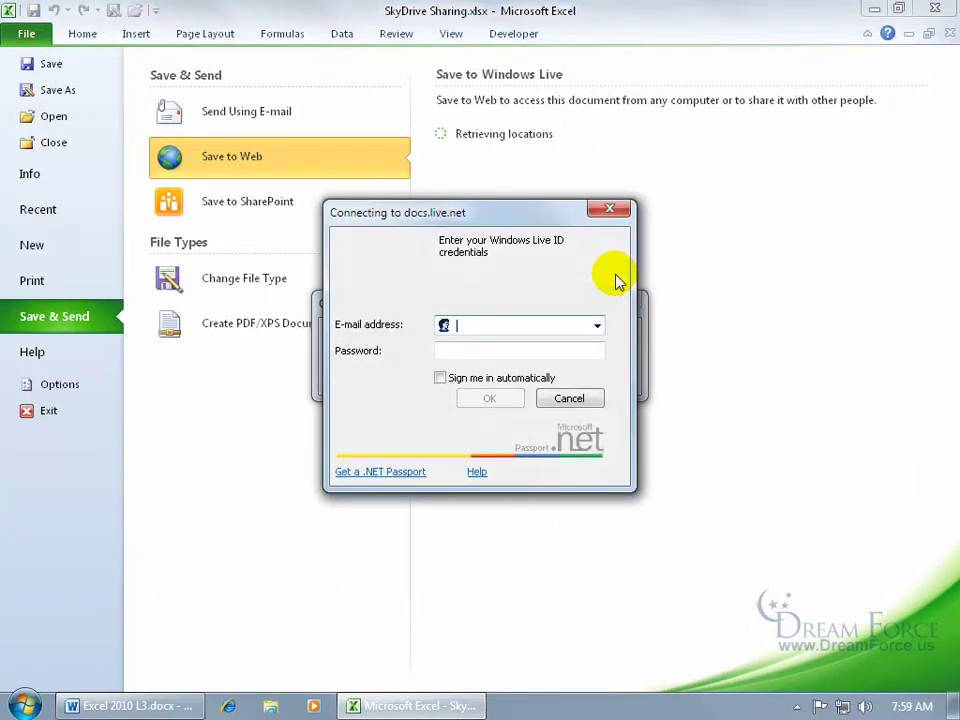
{"action": "key", "text": "Tab"}
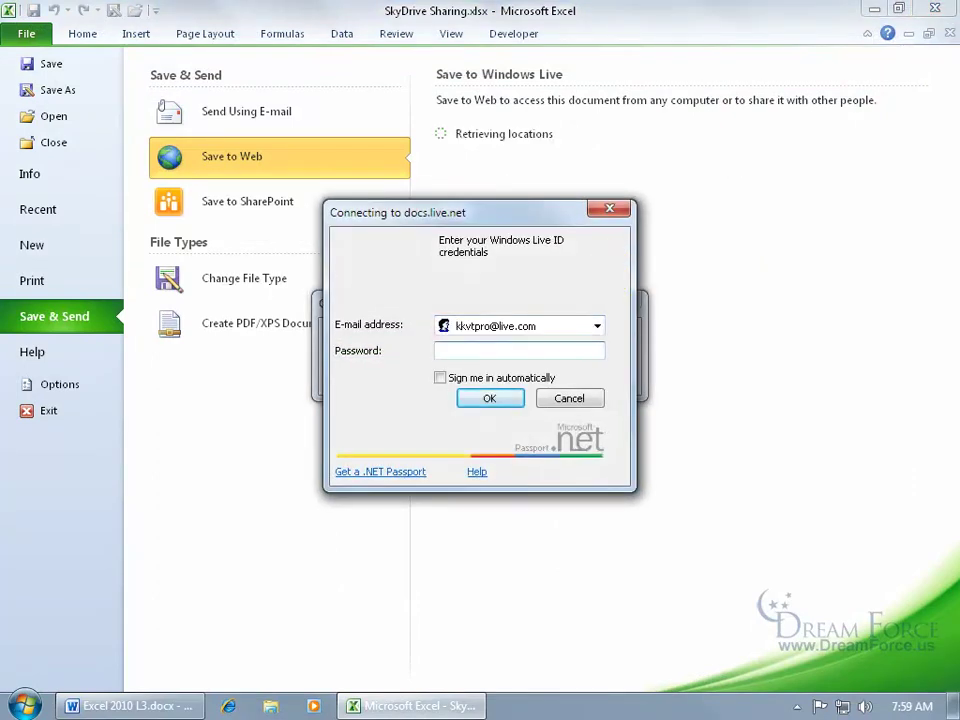
{"action": "type", "text": "********"}
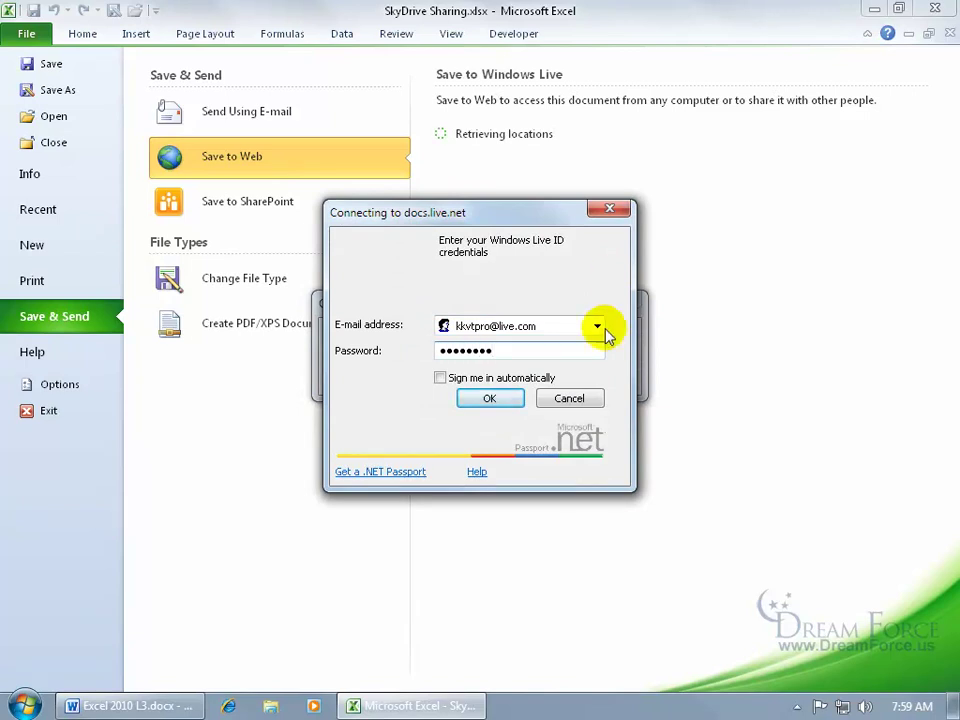
{"action": "left_click", "coordinate": [492, 399]}
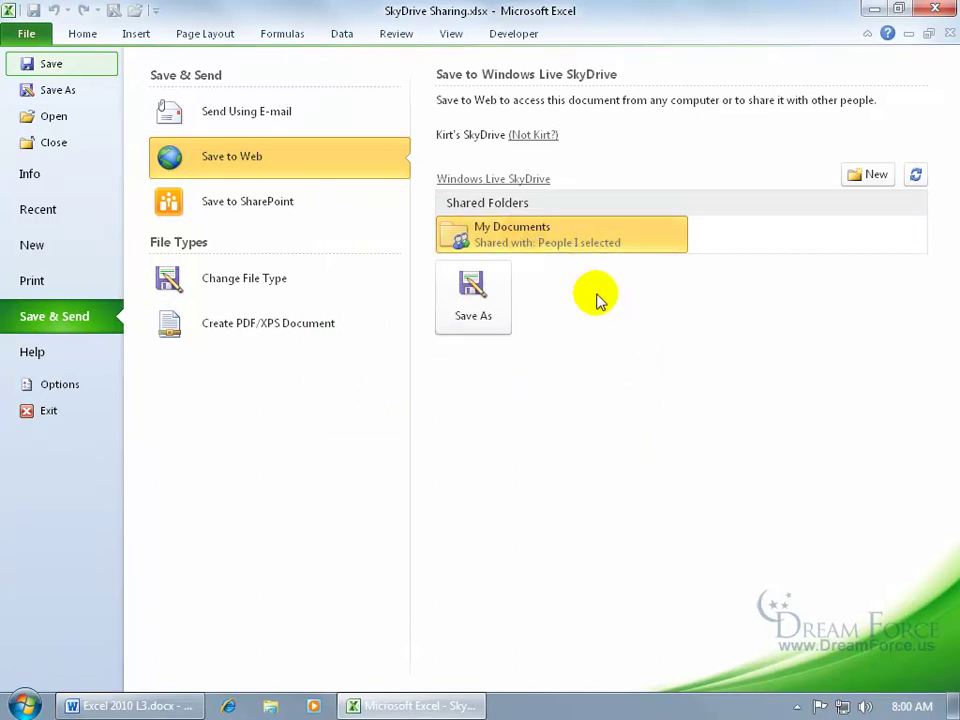
- Save the workbook as SkyDrive Sharing.xlsx into SkyDrive's shared My Documents folder
{"action": "left_click", "coordinate": [471, 298]}
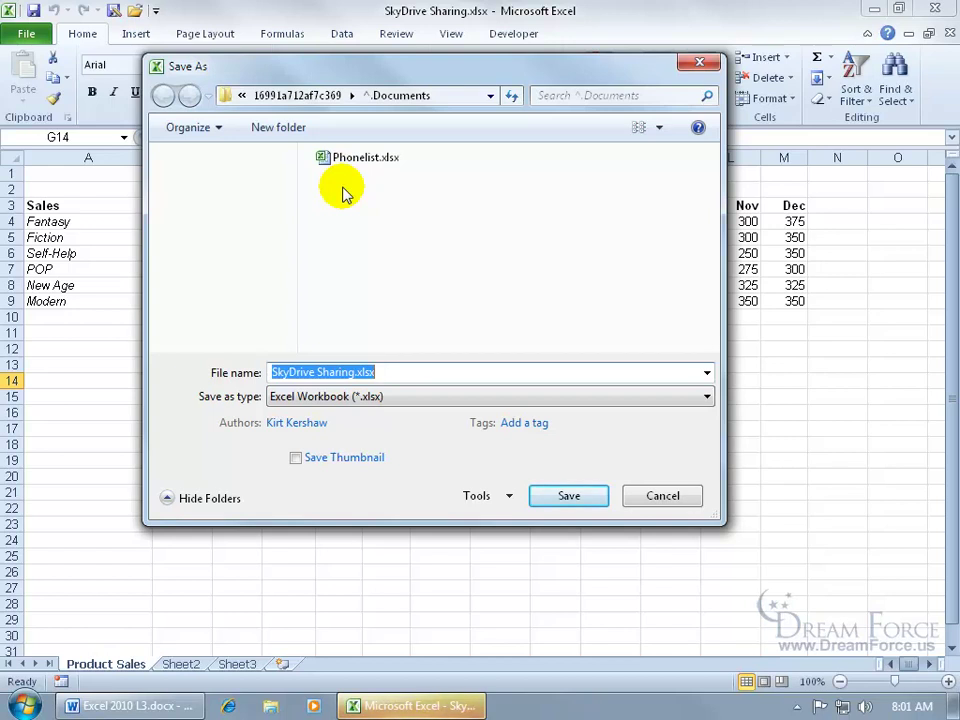
{"action": "left_click", "coordinate": [564, 493]}
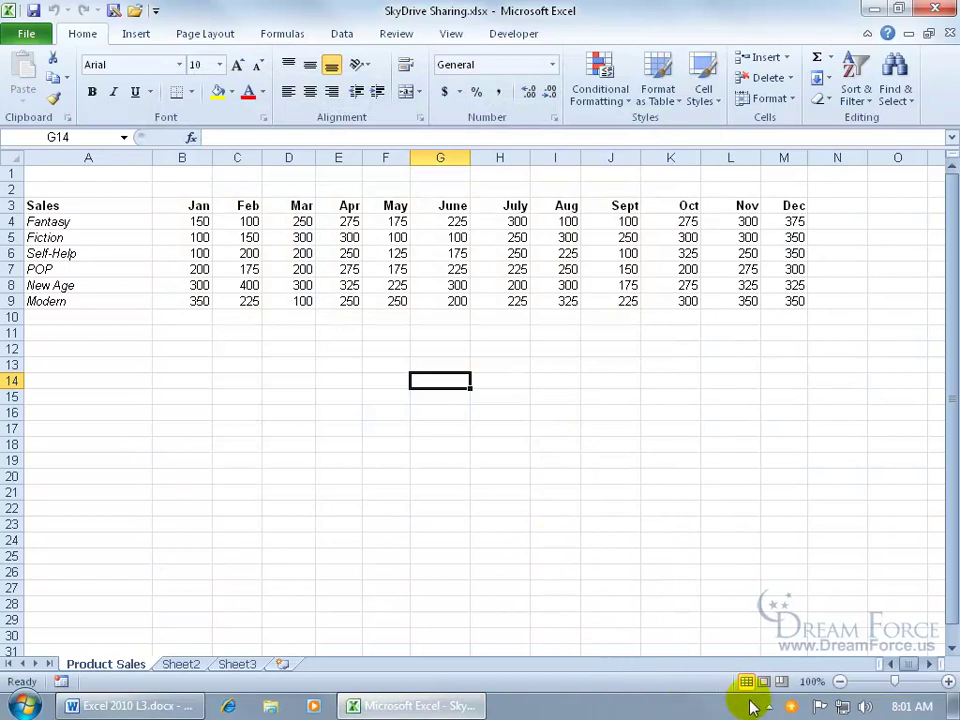
{"action": "right_click", "coordinate": [791, 707]}
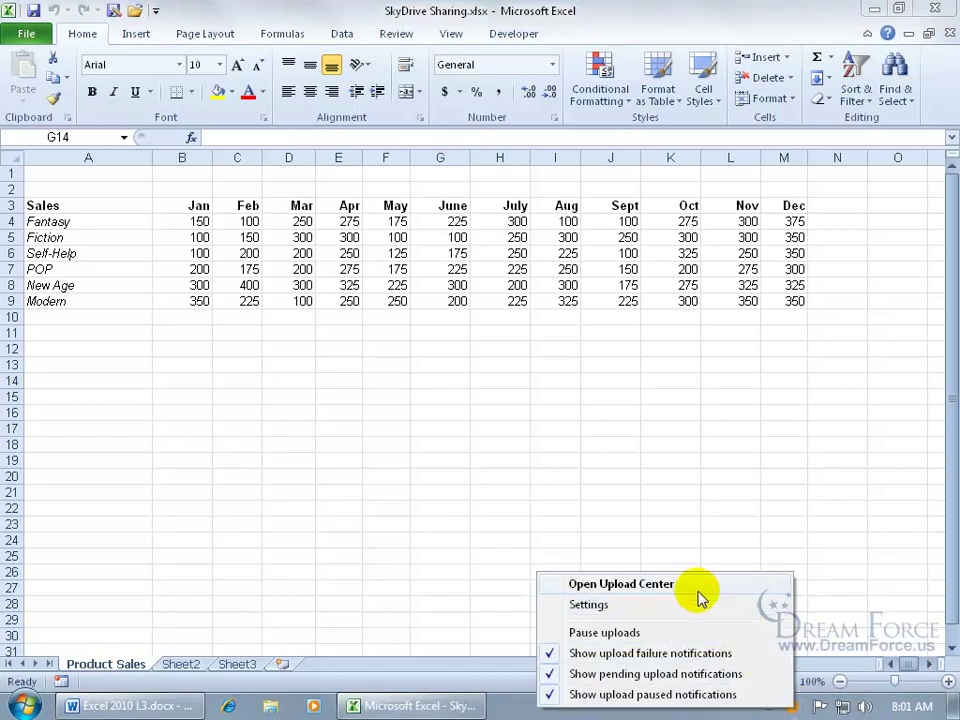
{"action": "left_click", "coordinate": [686, 584]}
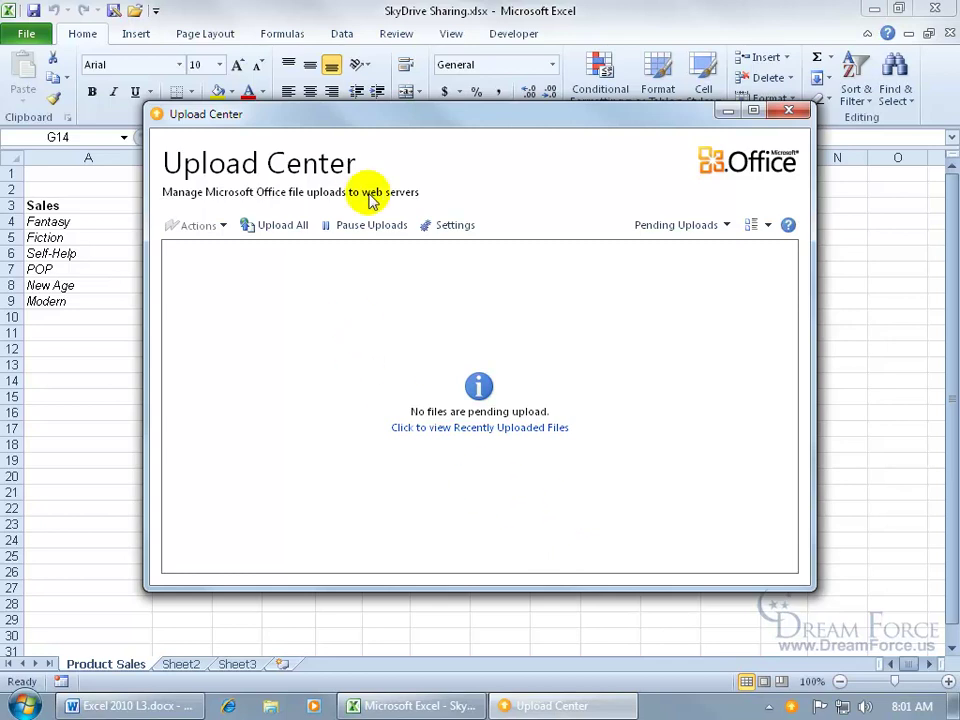
{"action": "left_click", "coordinate": [789, 113]}
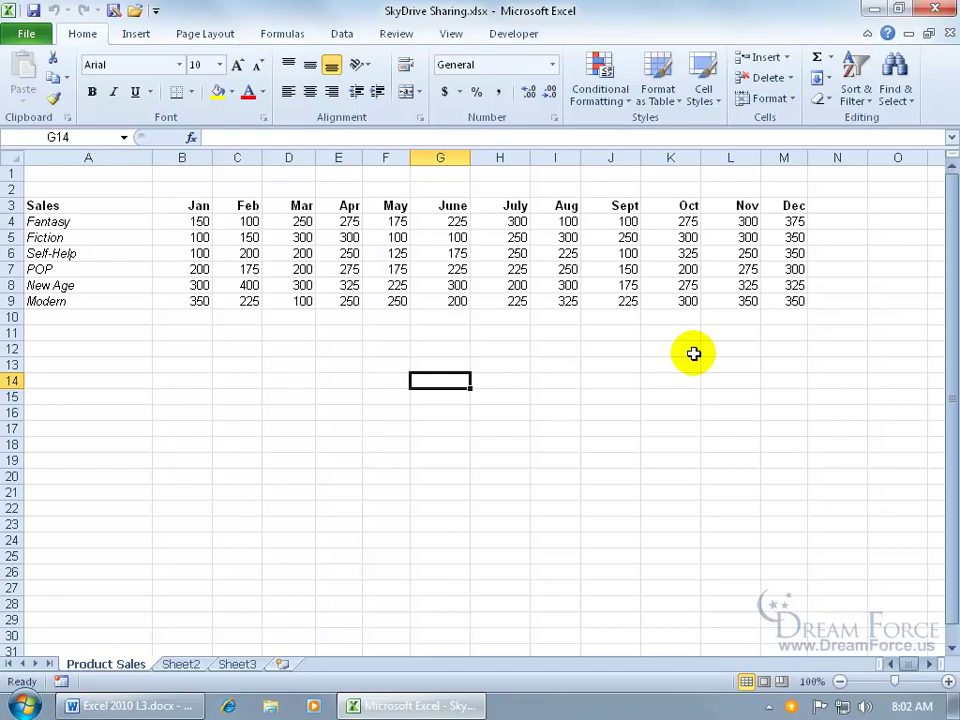
{"action": "left_click", "coordinate": [936, 9]}
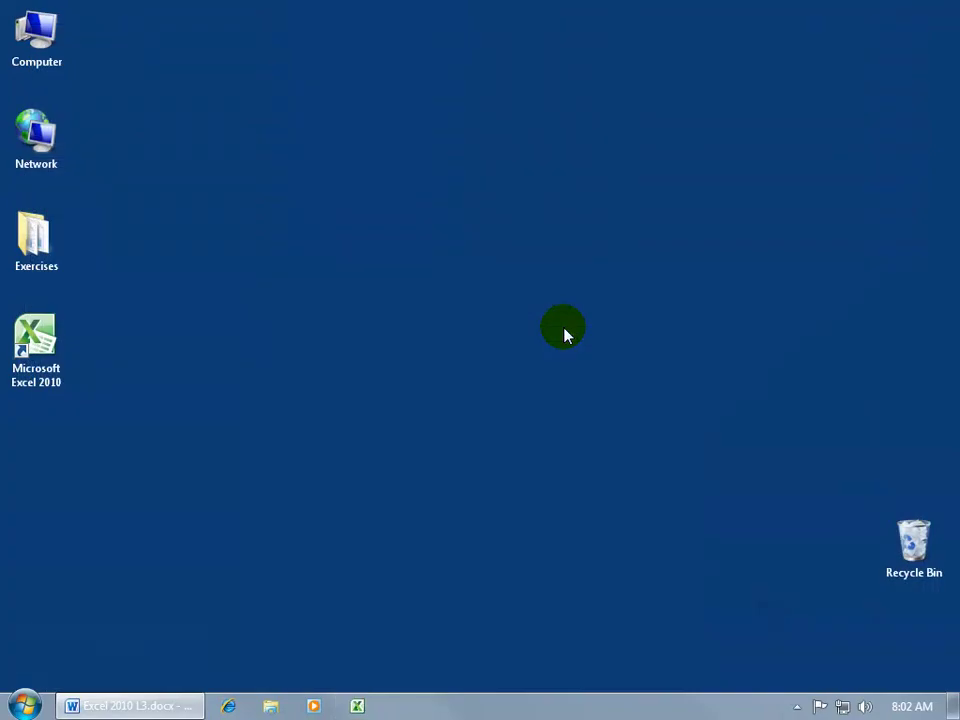
{"action": "left_click", "coordinate": [228, 705]}
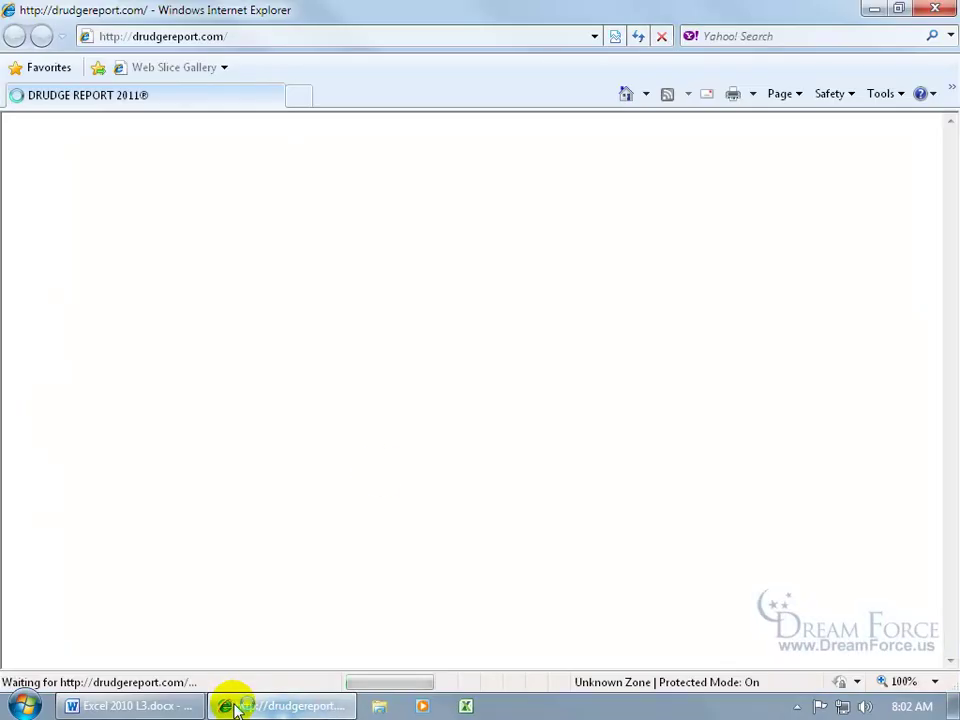
{"action": "left_click", "coordinate": [204, 37]}
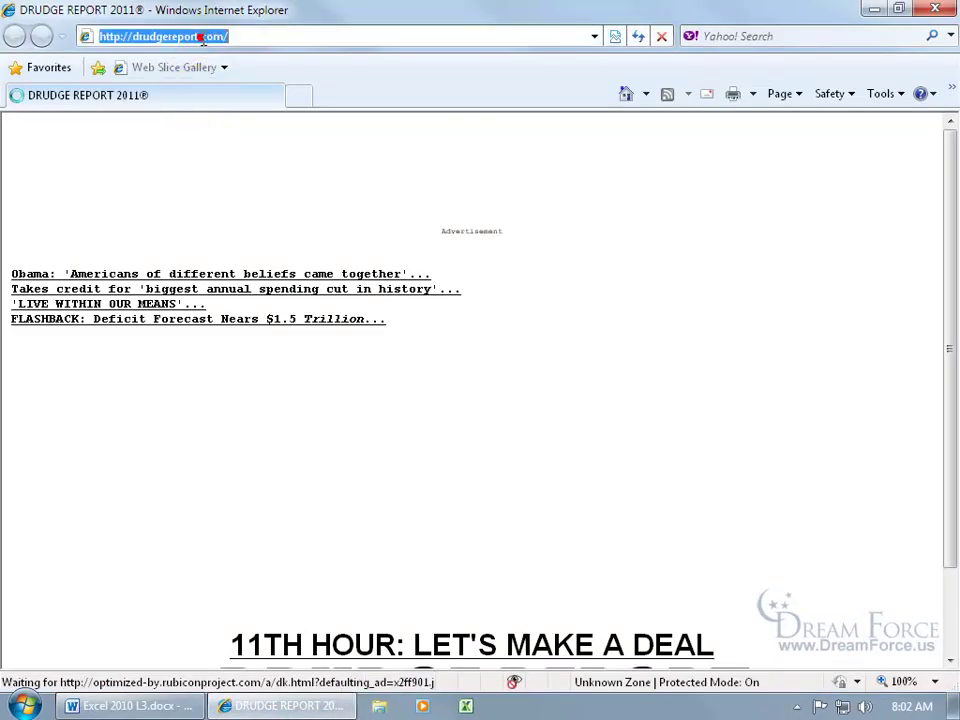
{"action": "type", "text": "http://"}
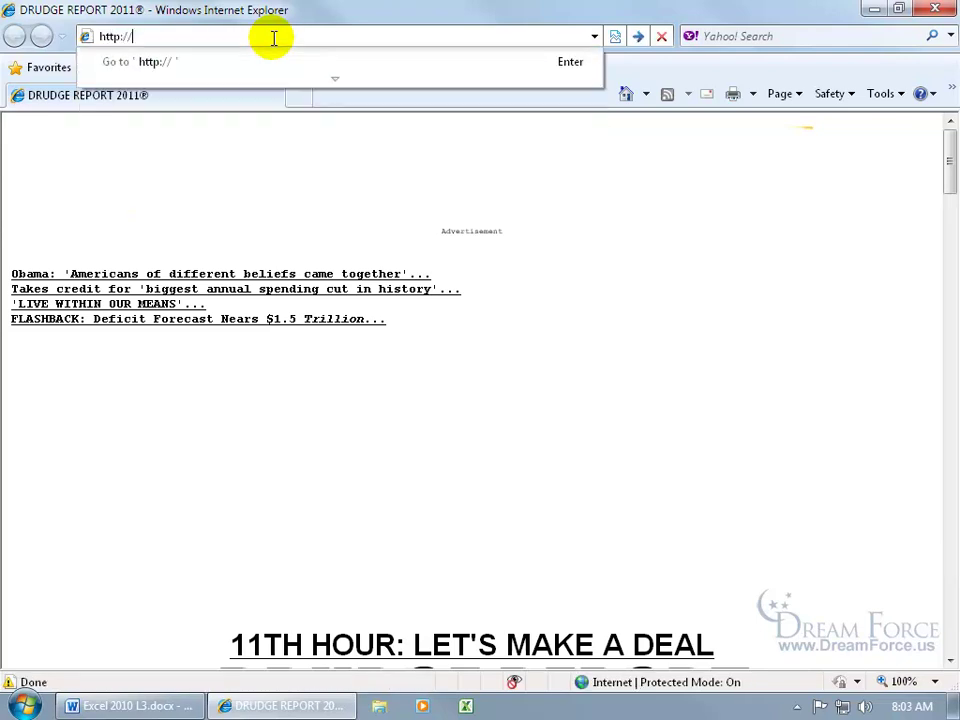
{"action": "type", "text": "skydrive.live.com"}
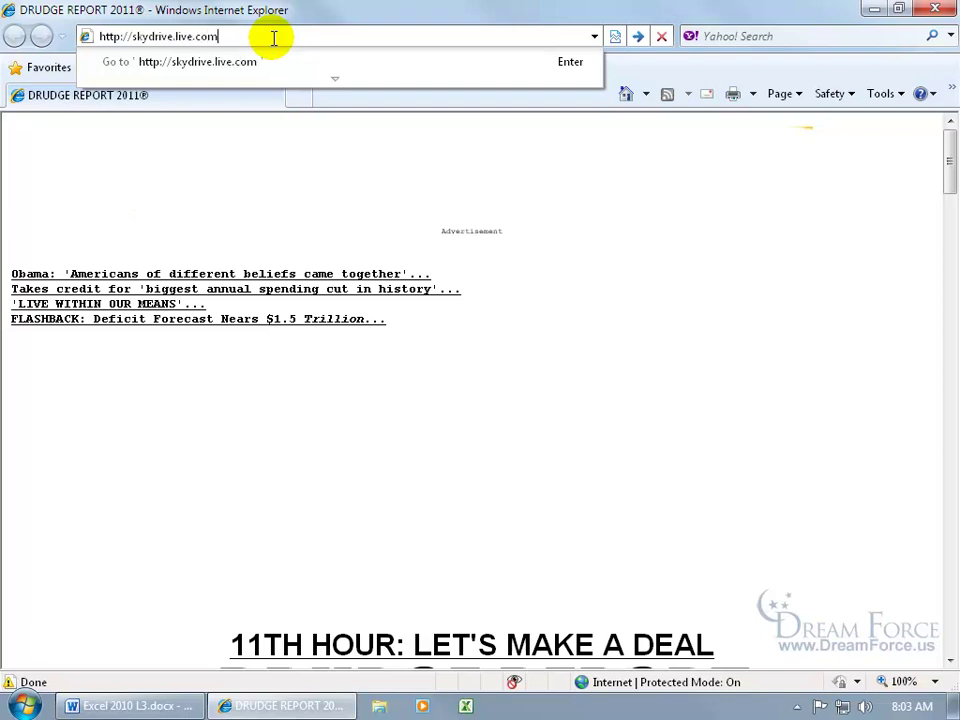
{"action": "key", "text": "Return"}
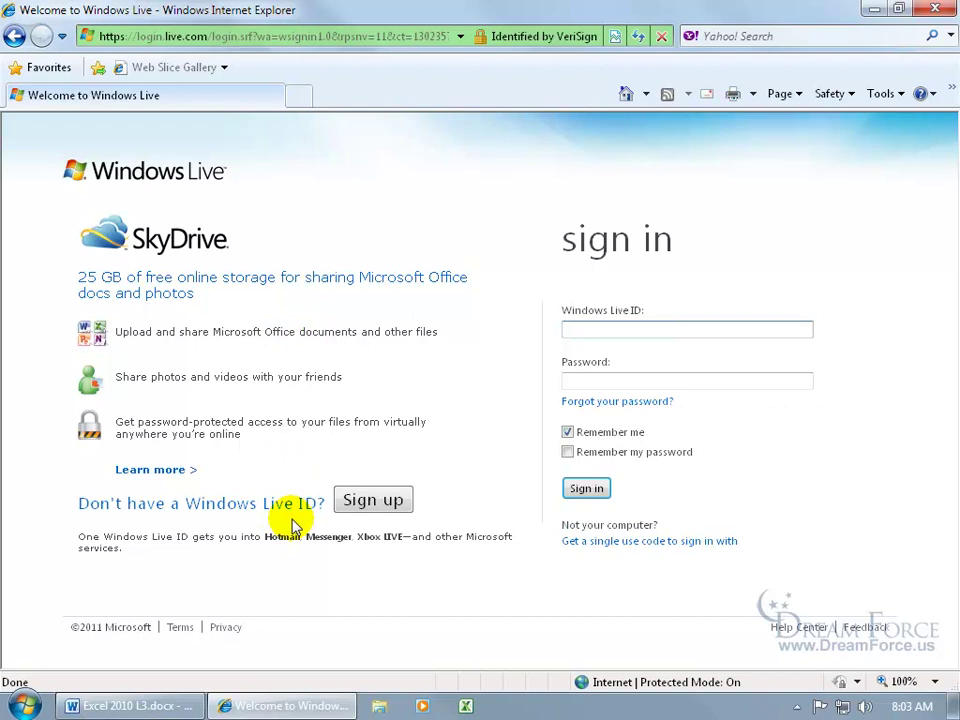
- Sign in to SkyDrive with the Windows Live ID
{"action": "left_click", "coordinate": [604, 329]}
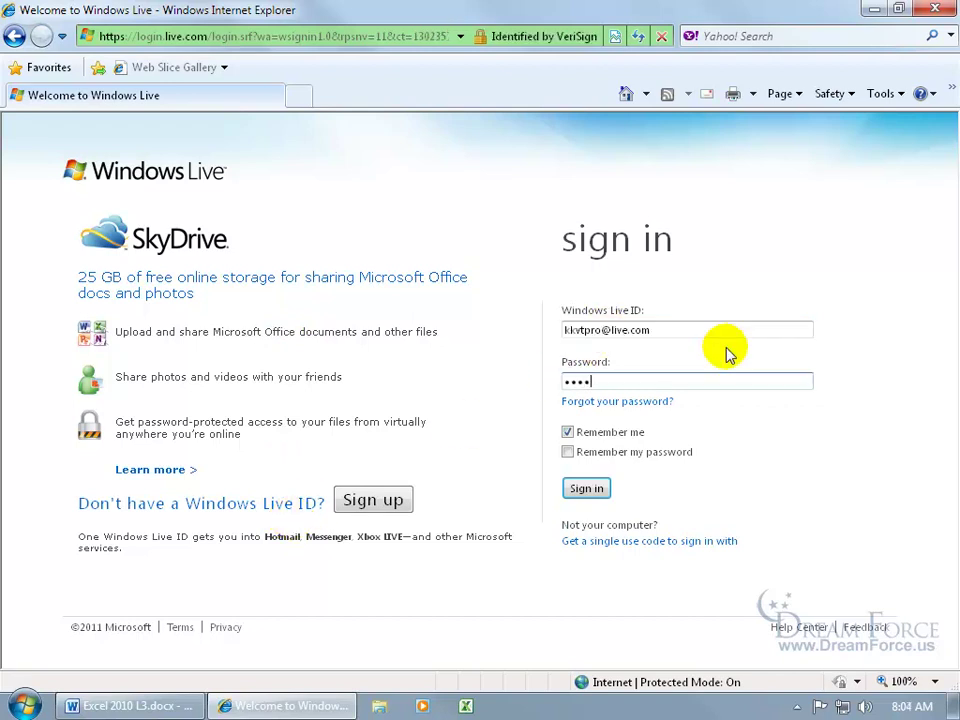
{"action": "type", "text": "•••••"}
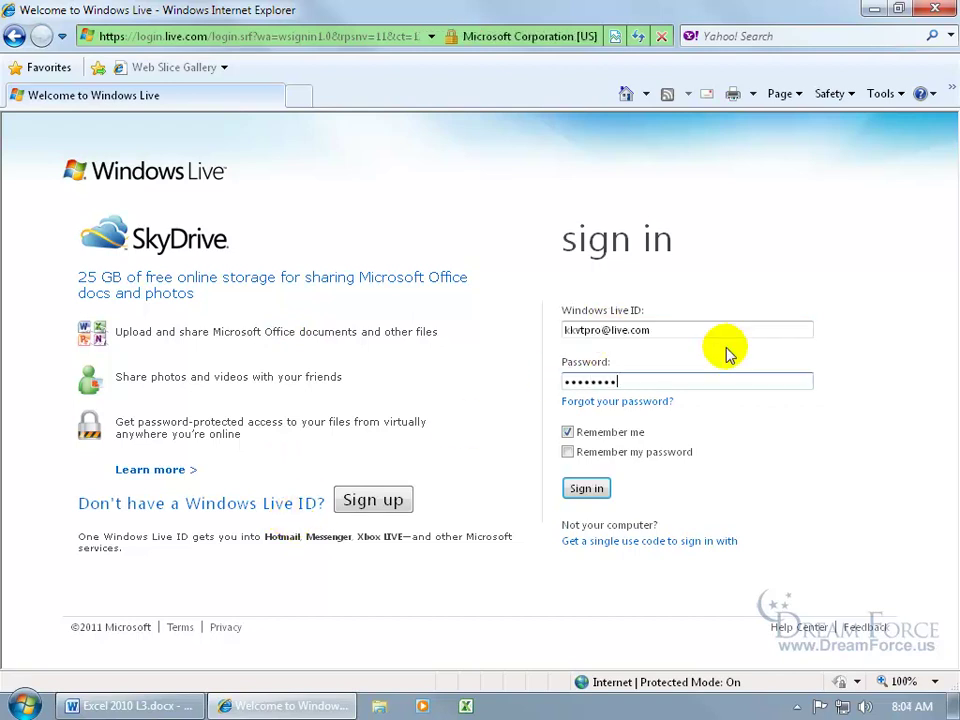
{"action": "left_click", "coordinate": [586, 488]}
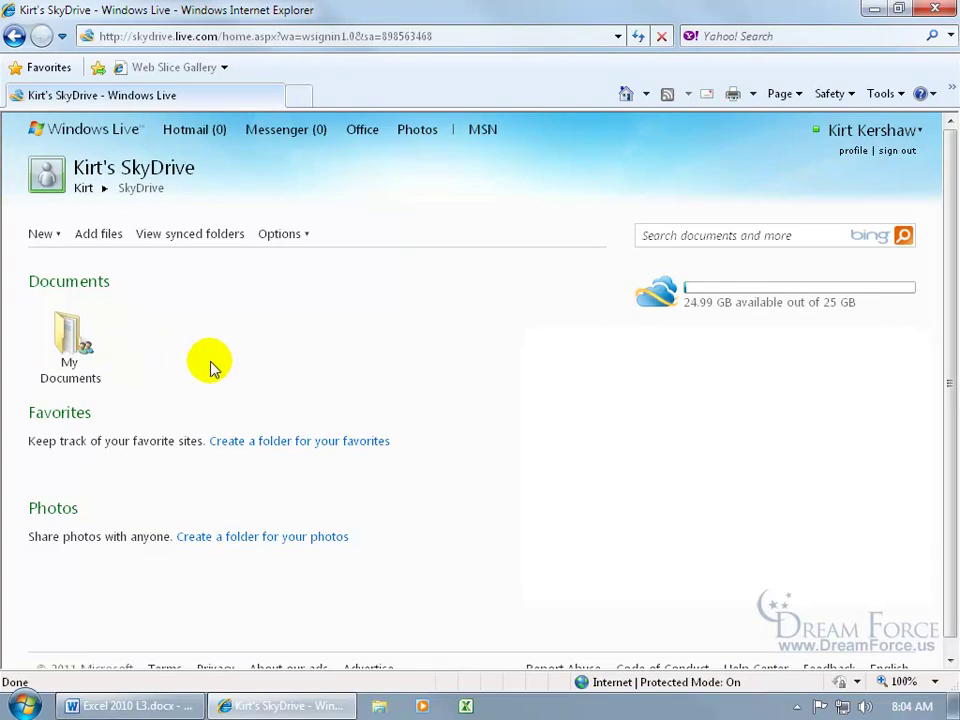
- Open the My Documents folder and its Add files upload page
{"action": "left_click", "coordinate": [70, 345]}
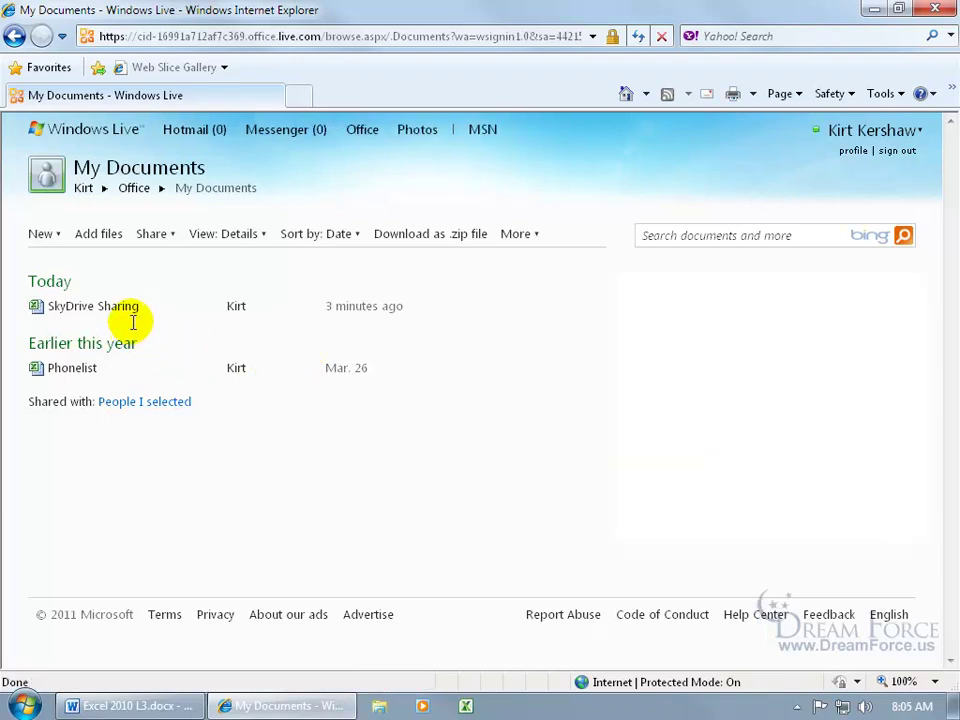
{"action": "mouse_move", "coordinate": [163, 377]}
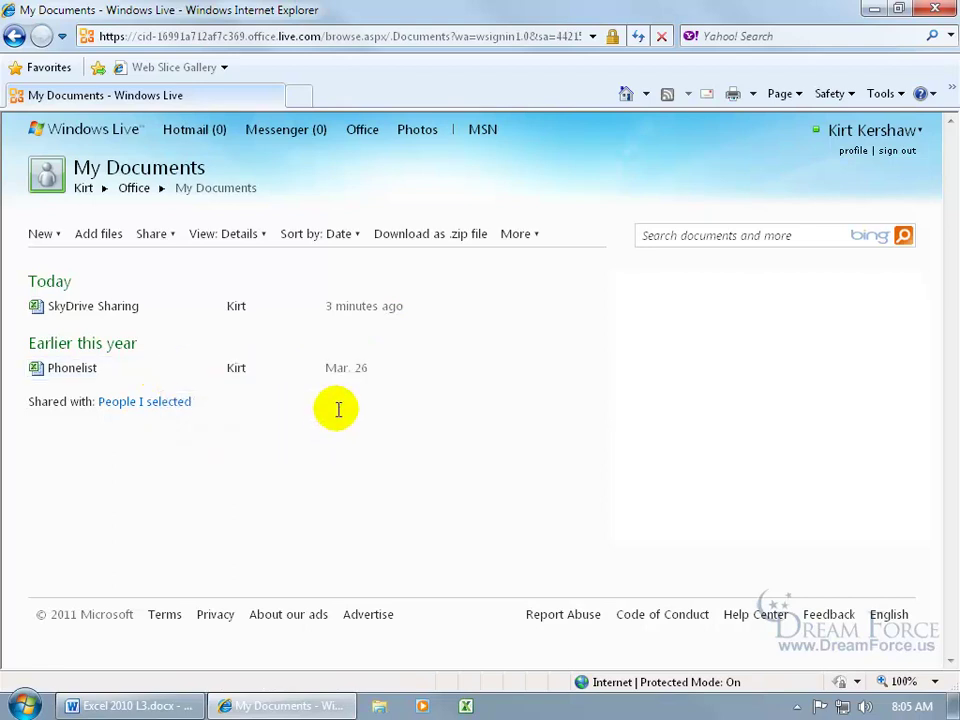
{"action": "left_click", "coordinate": [104, 236]}
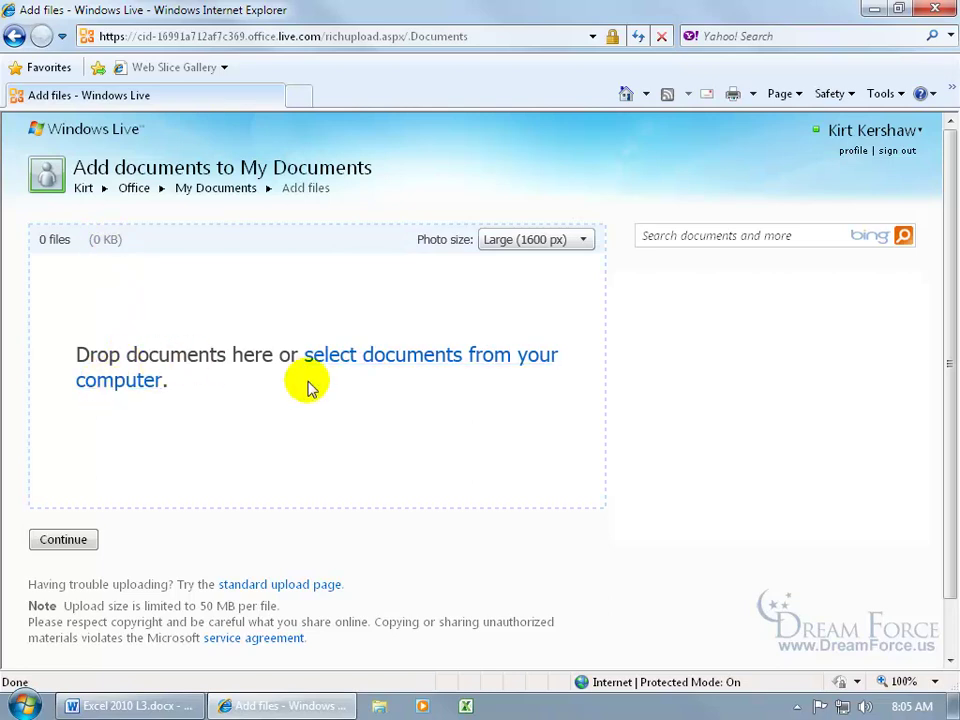
- Browse to Desktop > Exercises in the upload file picker, cancel, and return to My Documents
{"action": "left_click", "coordinate": [375, 360]}
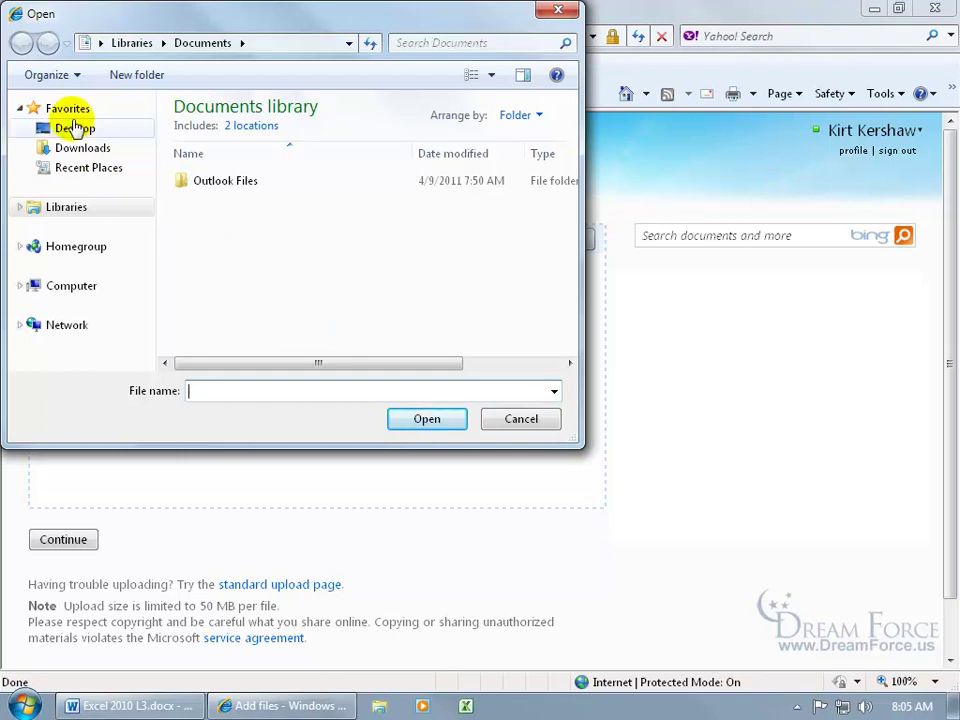
{"action": "left_click", "coordinate": [76, 128]}
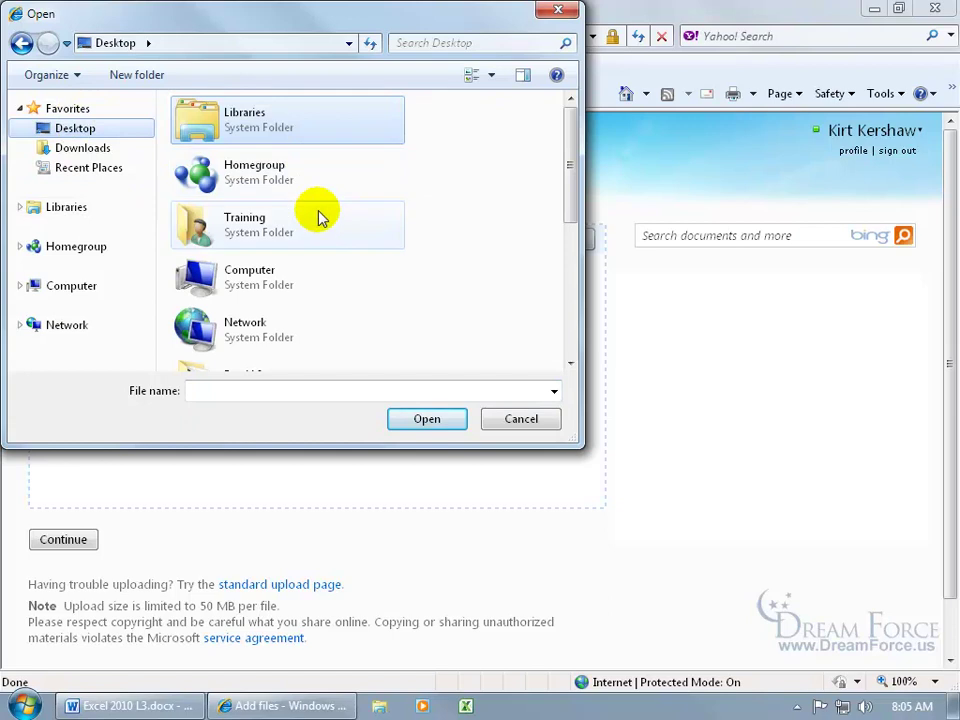
{"action": "scroll", "coordinate": [573, 193], "scroll_direction": "down", "scroll_amount": 1}
{"action": "left_click_drag", "start_coordinate": [573, 193], "coordinate": [564, 253]}
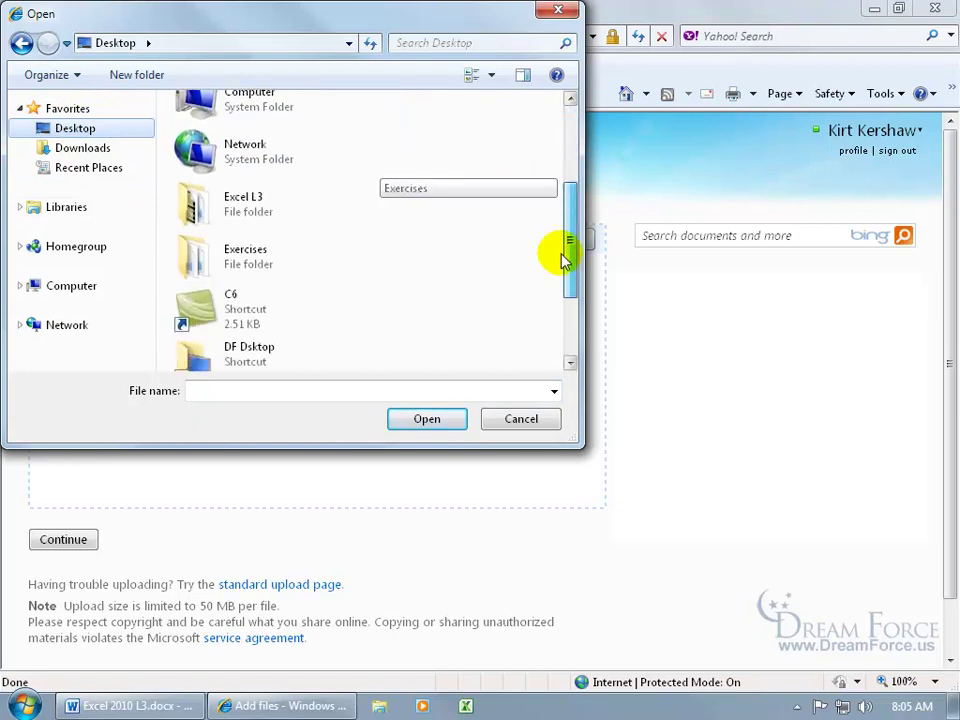
{"action": "double_click", "coordinate": [321, 251]}
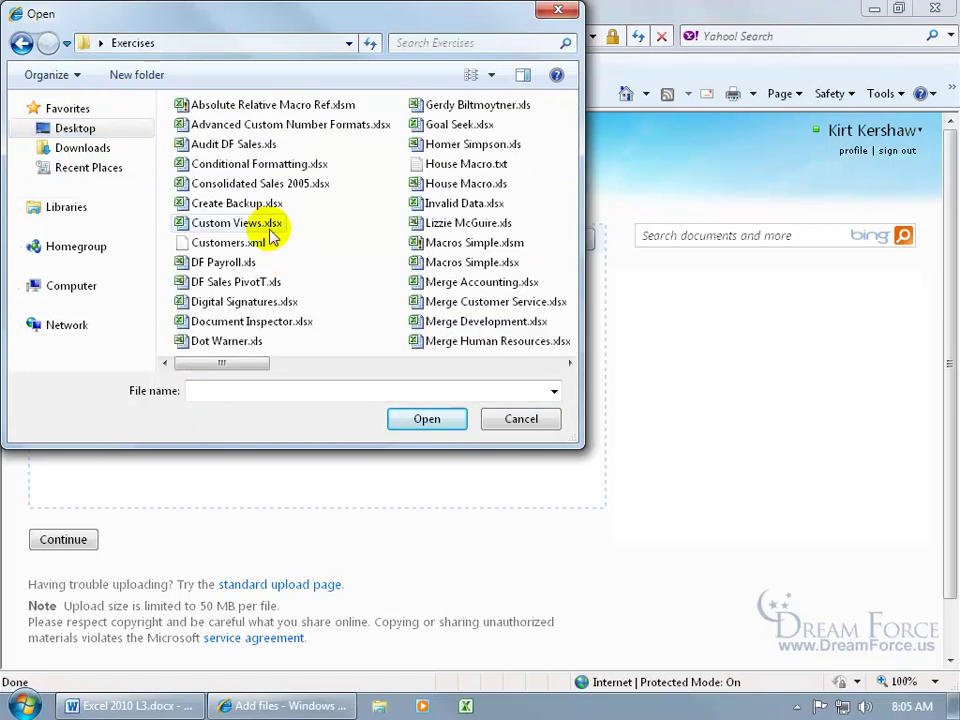
{"action": "left_click", "coordinate": [521, 419]}
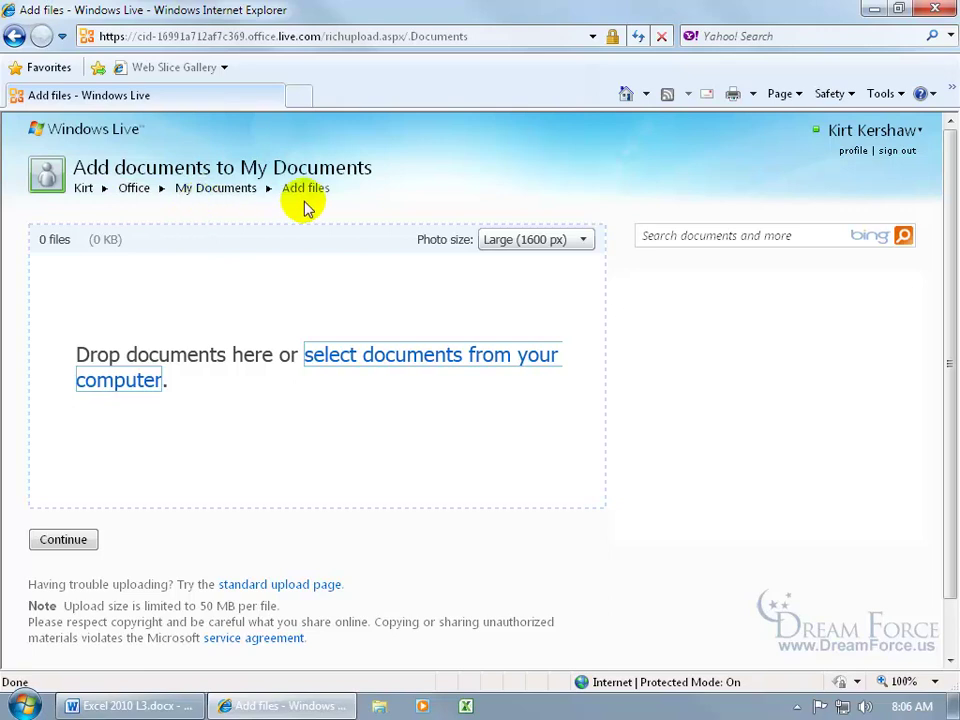
{"action": "left_click", "coordinate": [215, 192]}
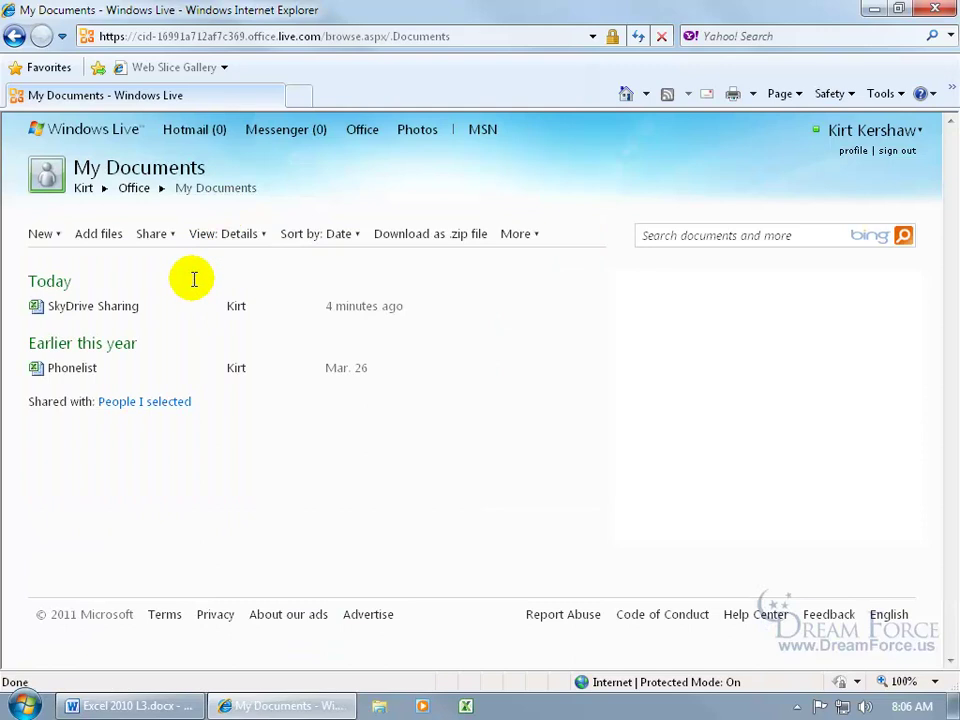
- Choose Edit in browser on the Phonelist workbook row
{"action": "mouse_move", "coordinate": [88, 378]}
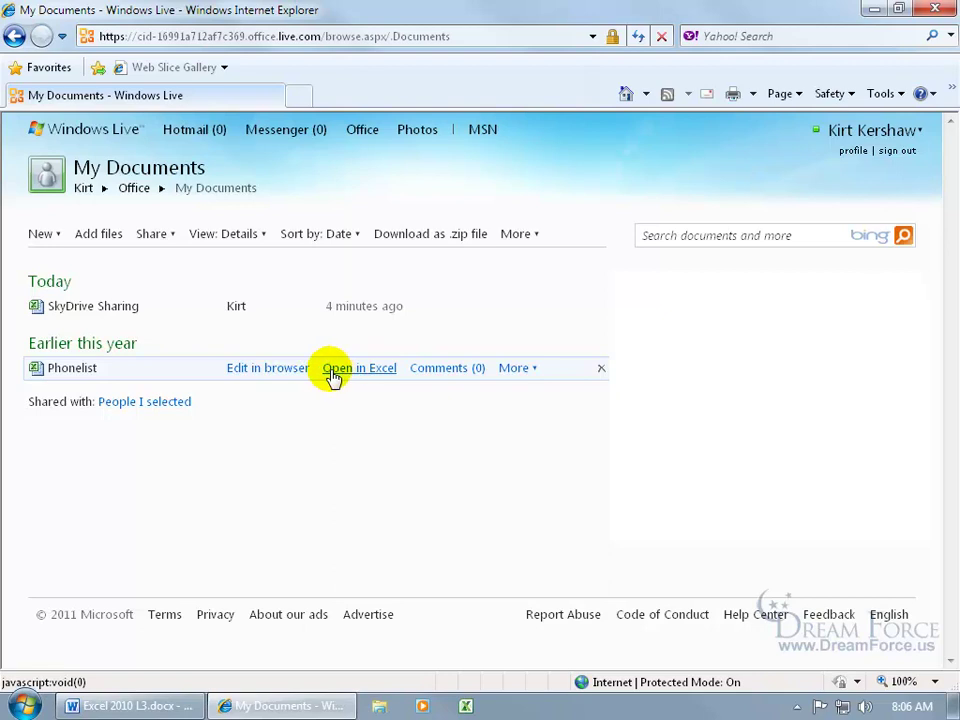
{"action": "left_click", "coordinate": [296, 378]}
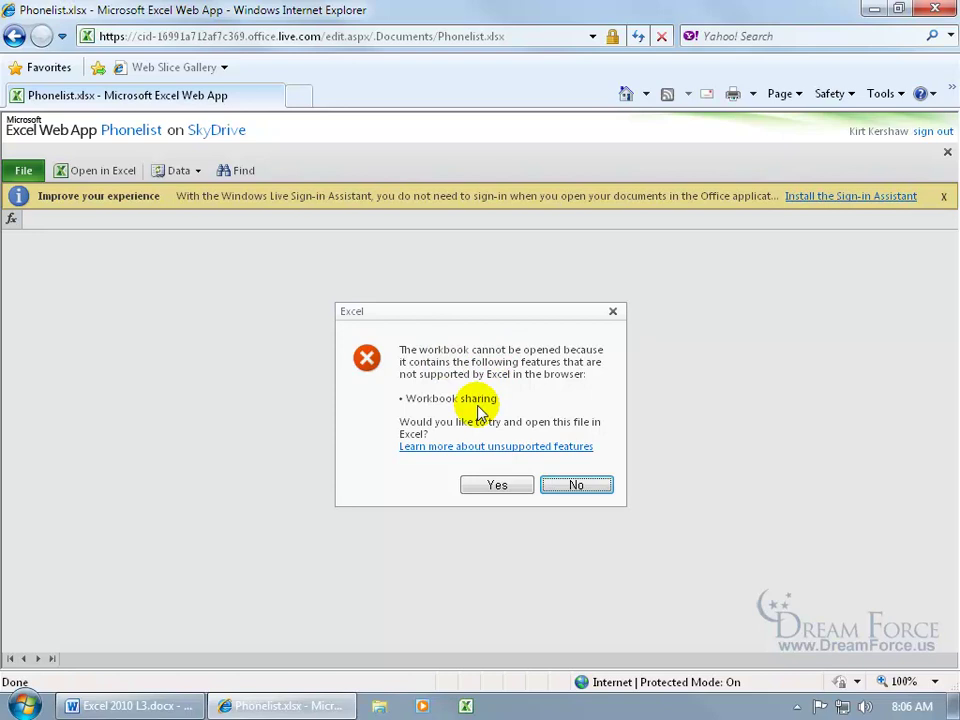
- Accept opening Phonelist in desktop Excel and confirm the Open Document prompt
{"action": "left_click", "coordinate": [515, 486]}
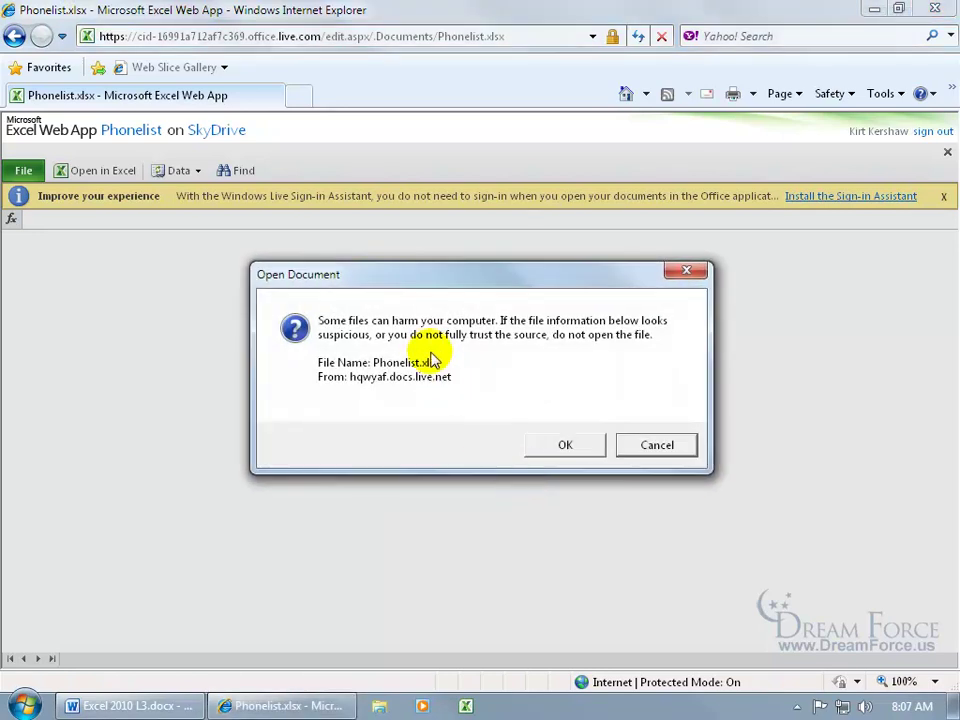
{"action": "left_click", "coordinate": [585, 452]}
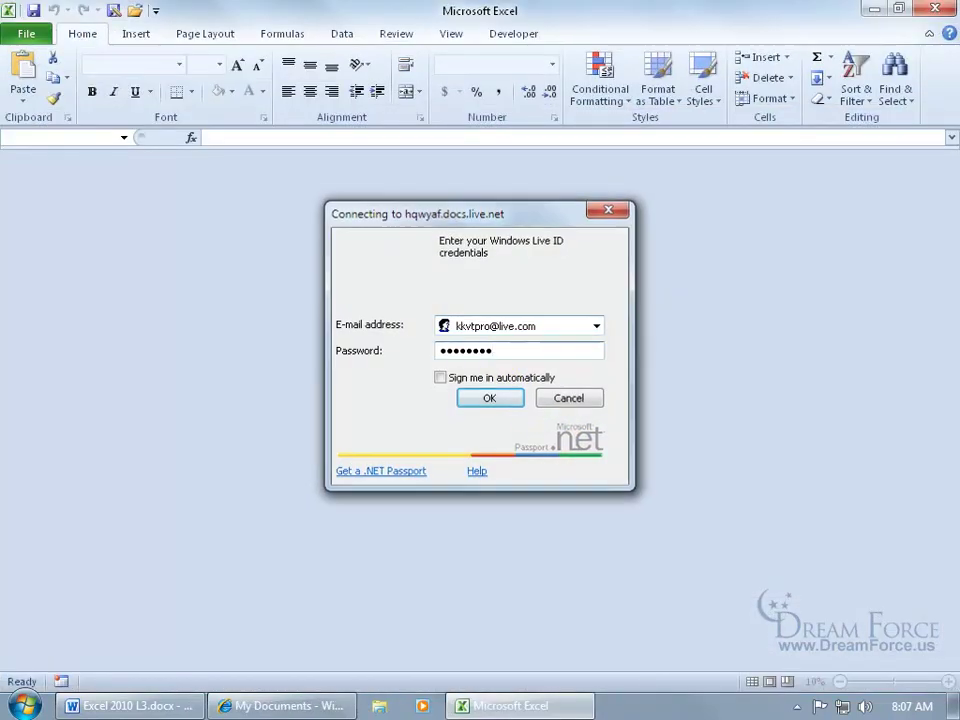
- Submit the Windows Live sign-in and enable editing of Phonelist.xlsx from Protected View
{"action": "key", "text": "Return"}
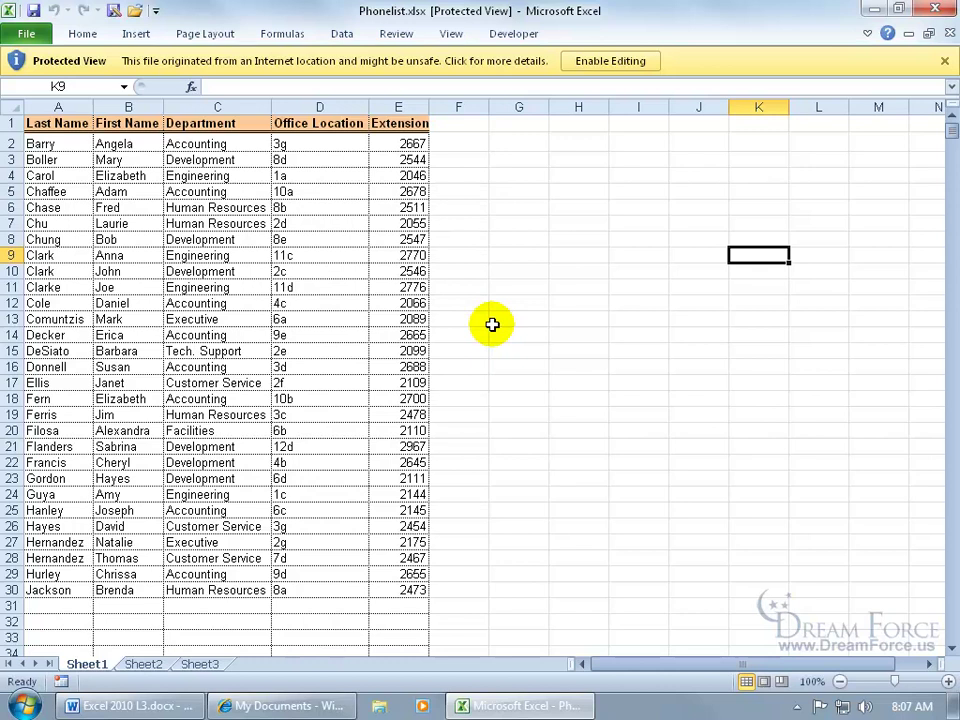
{"action": "left_click", "coordinate": [613, 62]}
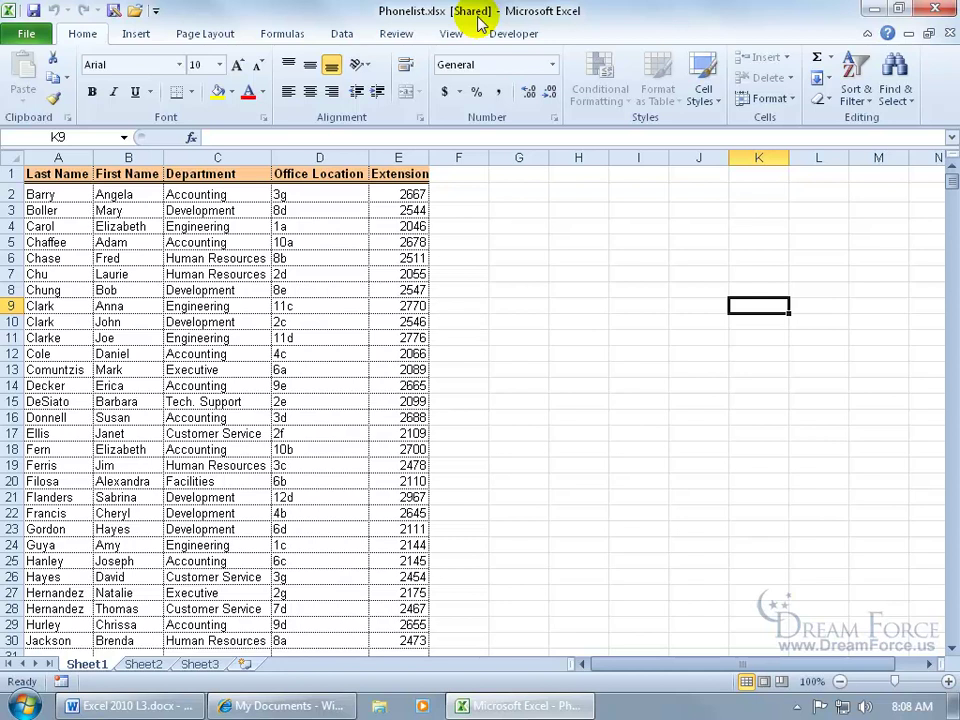
- Uncheck 'Allow changes by more than one user' in Share Workbook, confirm with Yes, and close Excel
{"action": "left_click", "coordinate": [395, 33]}
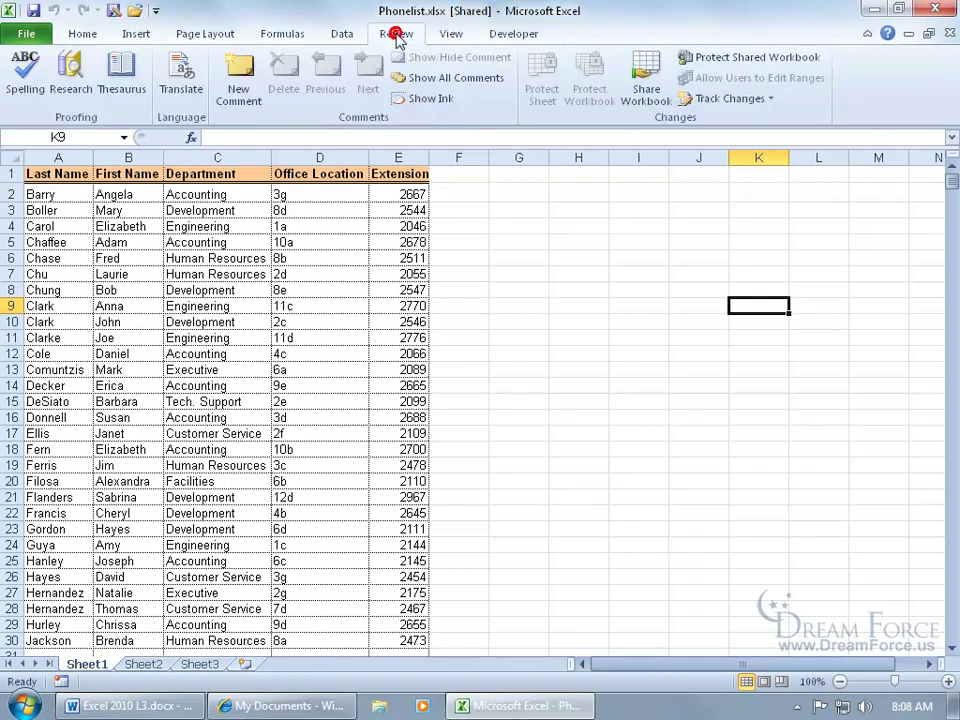
{"action": "left_click", "coordinate": [658, 97]}
{"action": "left_click", "coordinate": [373, 327]}
{"action": "left_click", "coordinate": [556, 622]}
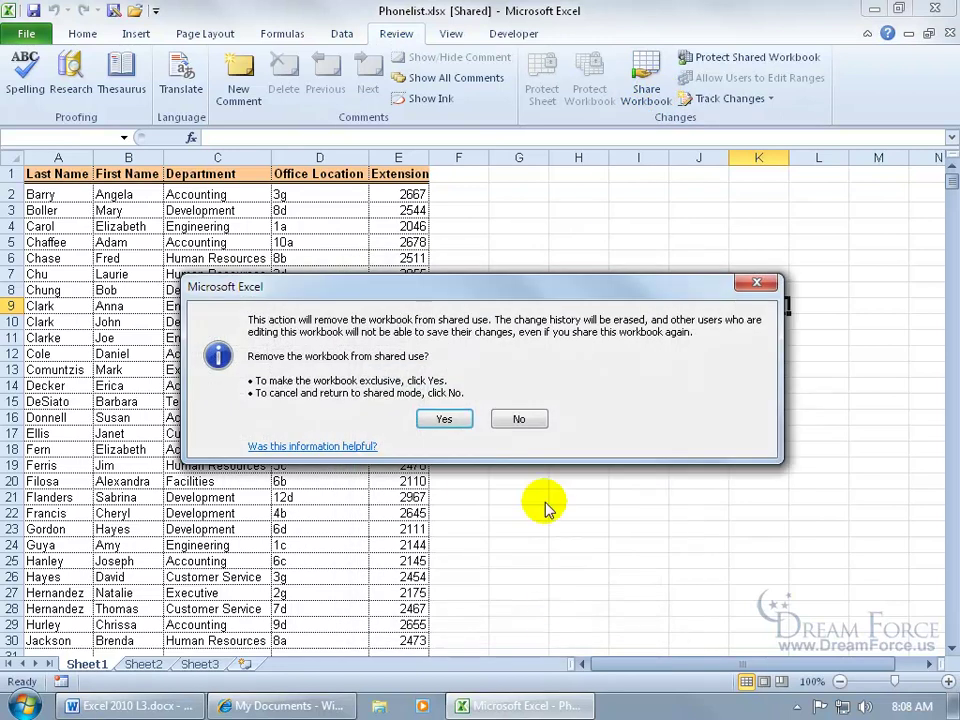
{"action": "left_click", "coordinate": [446, 419]}
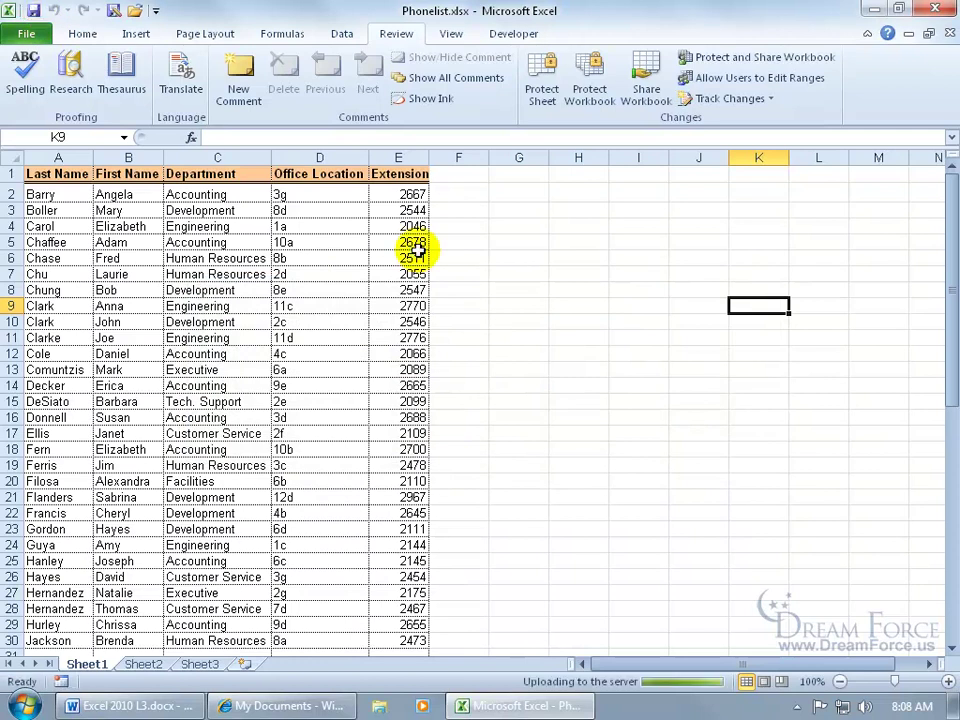
{"action": "left_click", "coordinate": [941, 9]}
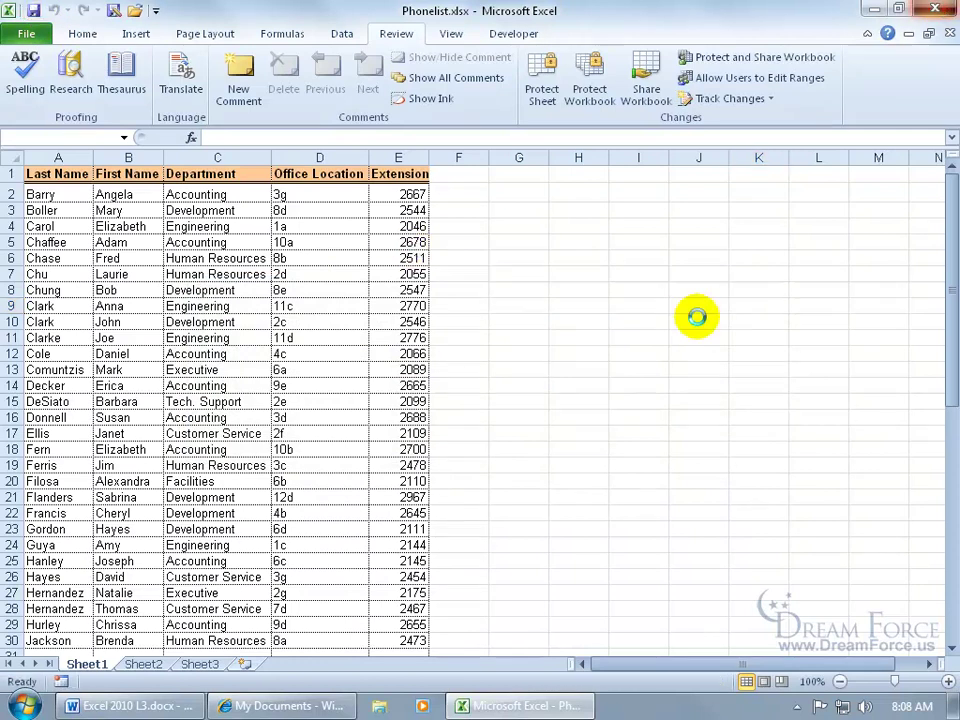
- Choose 'Edit in browser' on the Phonelist row to open it in the Excel Web App
{"action": "mouse_move", "coordinate": [80, 368]}
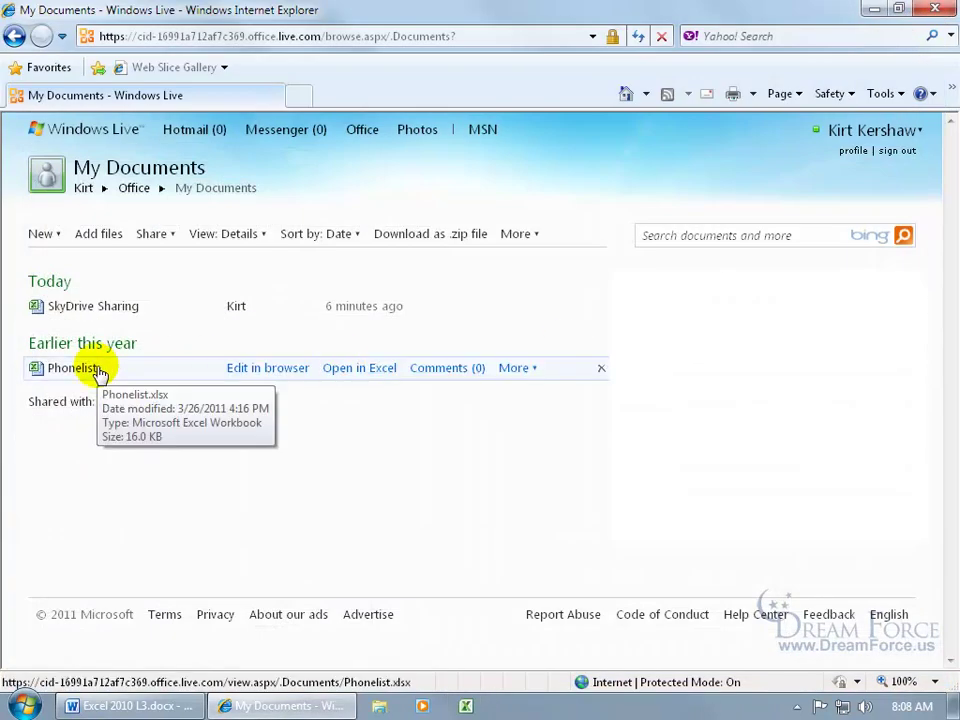
{"action": "left_click", "coordinate": [240, 370]}
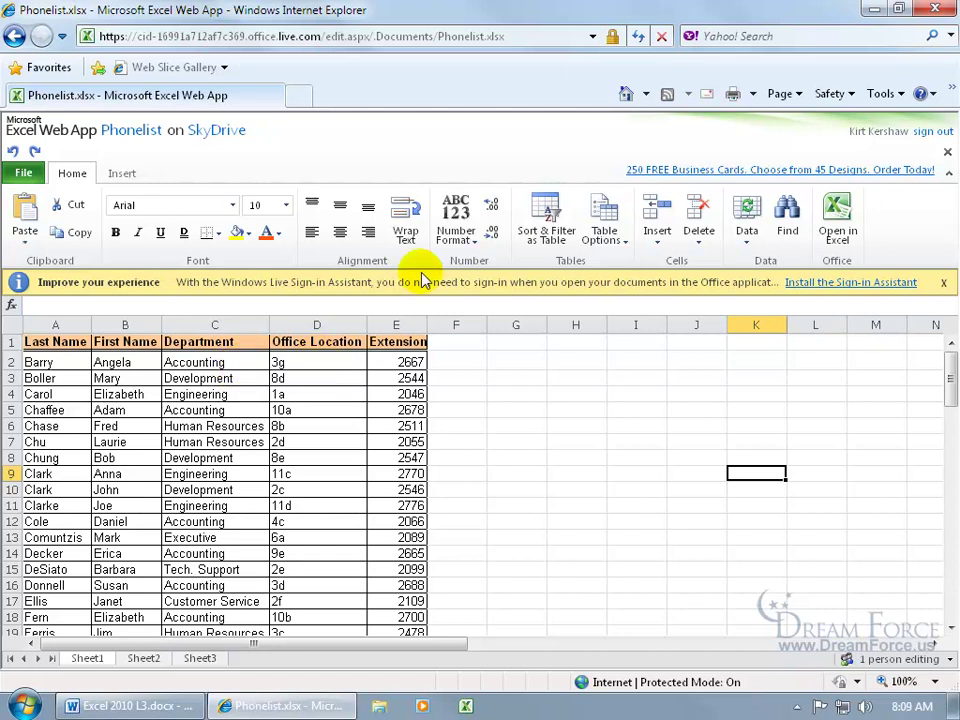
- Go back two pages from the Excel Web App to SkyDrive's My Documents folder
{"action": "left_click", "coordinate": [13, 37]}
{"action": "left_click", "coordinate": [12, 37]}
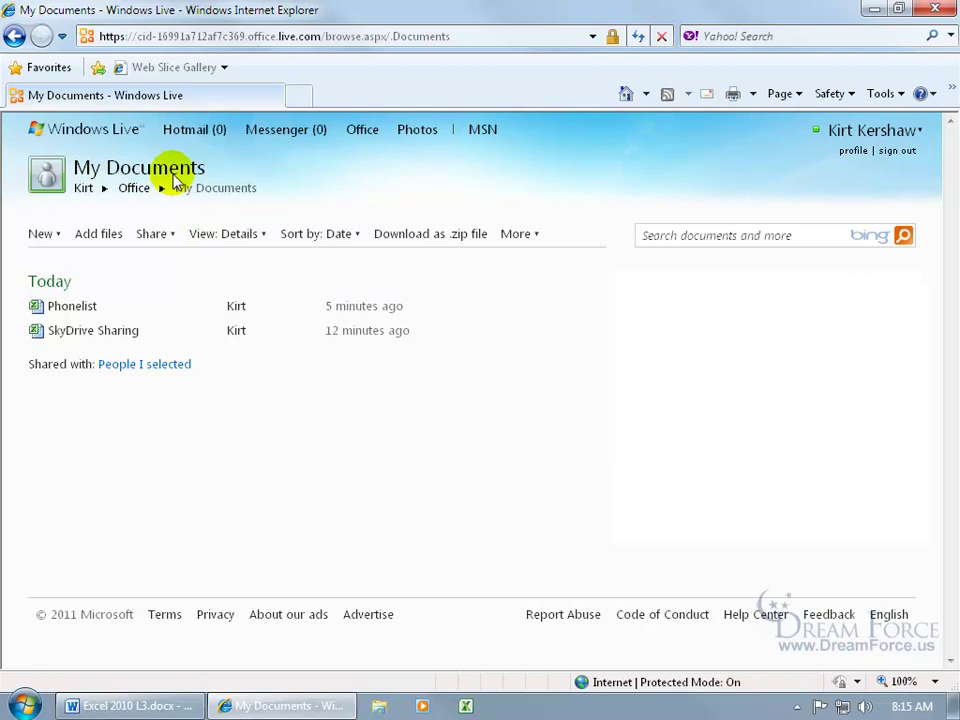
- Give the added person 'Can add, edit details, and delete files' on My Documents and save the permissions
{"action": "left_click", "coordinate": [160, 234]}
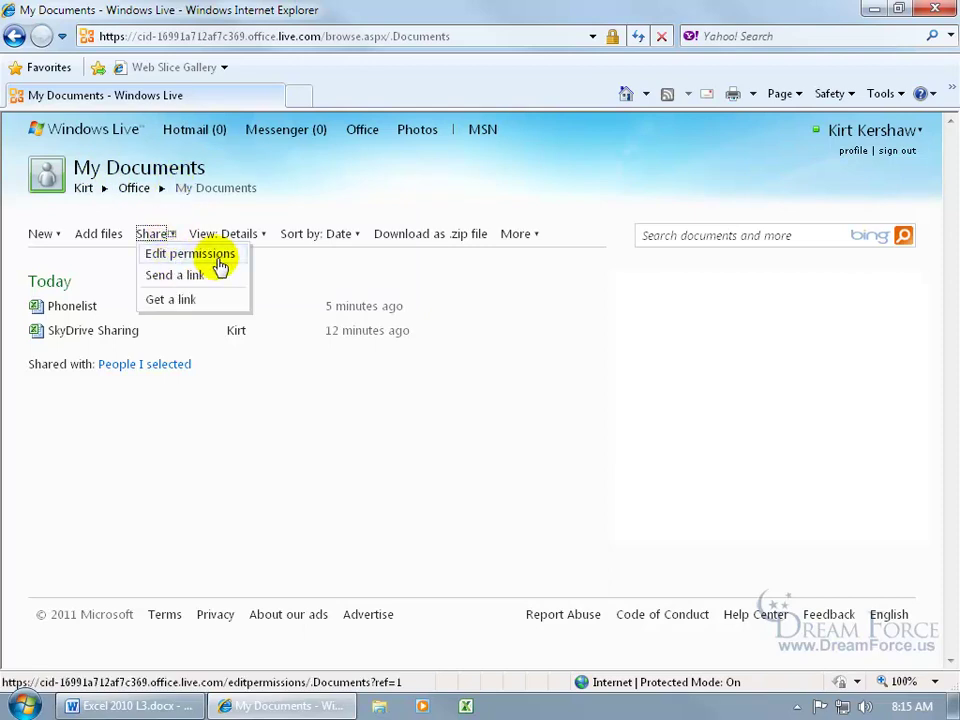
{"action": "left_click", "coordinate": [218, 256]}
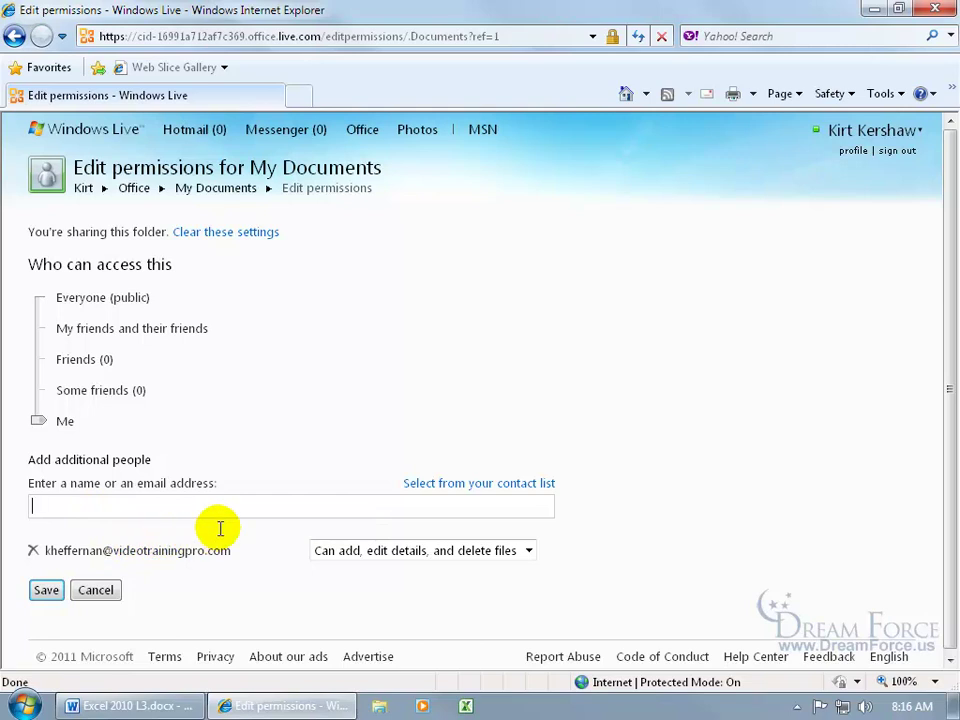
{"action": "left_click", "coordinate": [527, 550]}
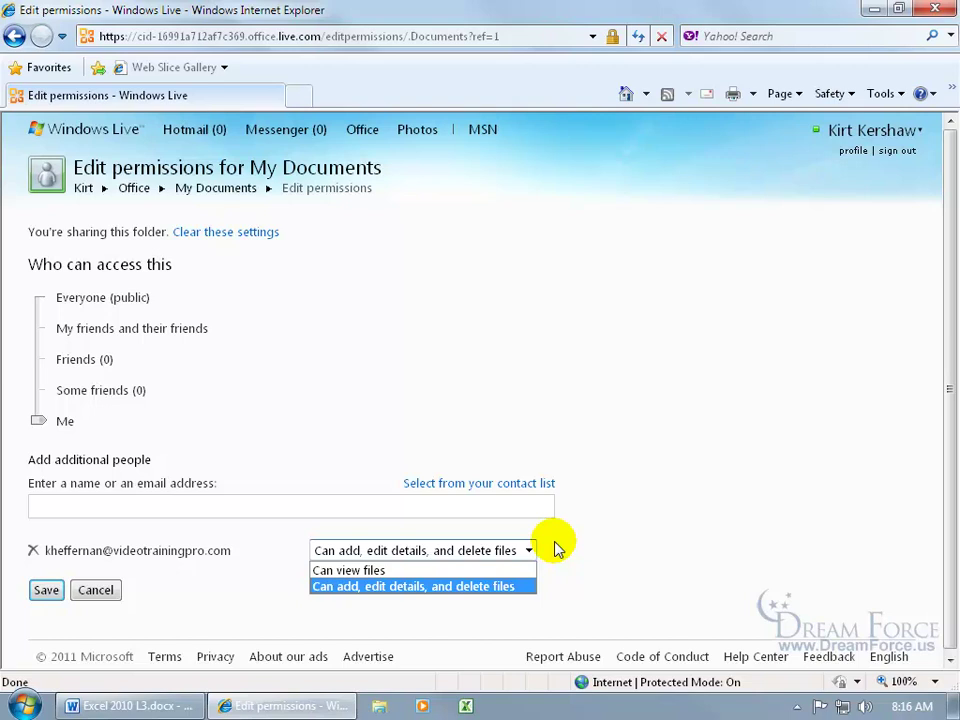
{"action": "left_click", "coordinate": [557, 548]}
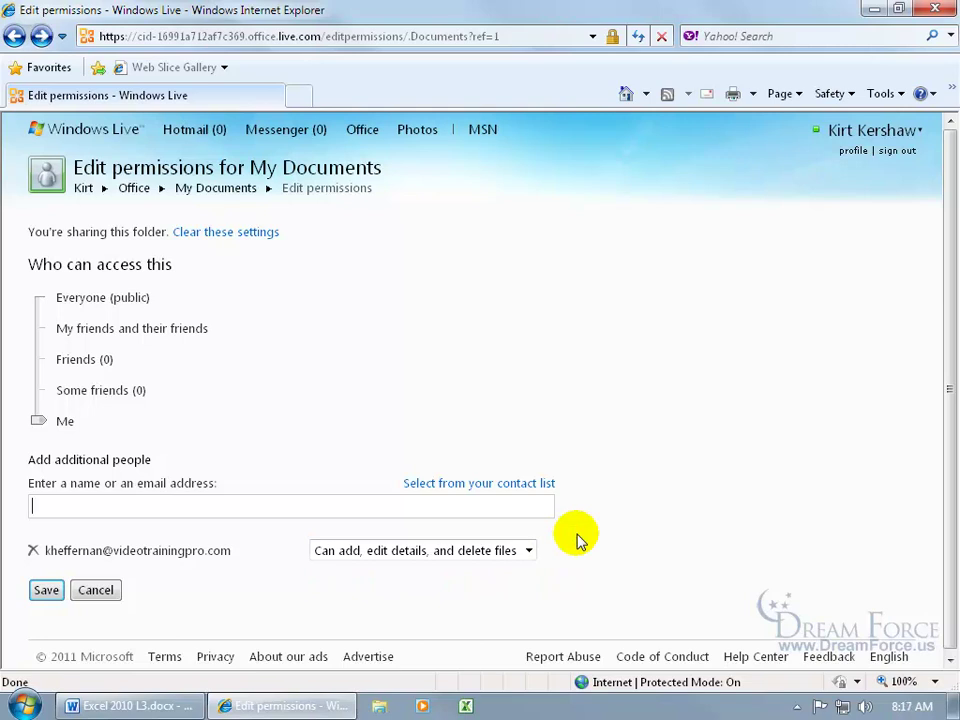
{"action": "left_click", "coordinate": [45, 591]}
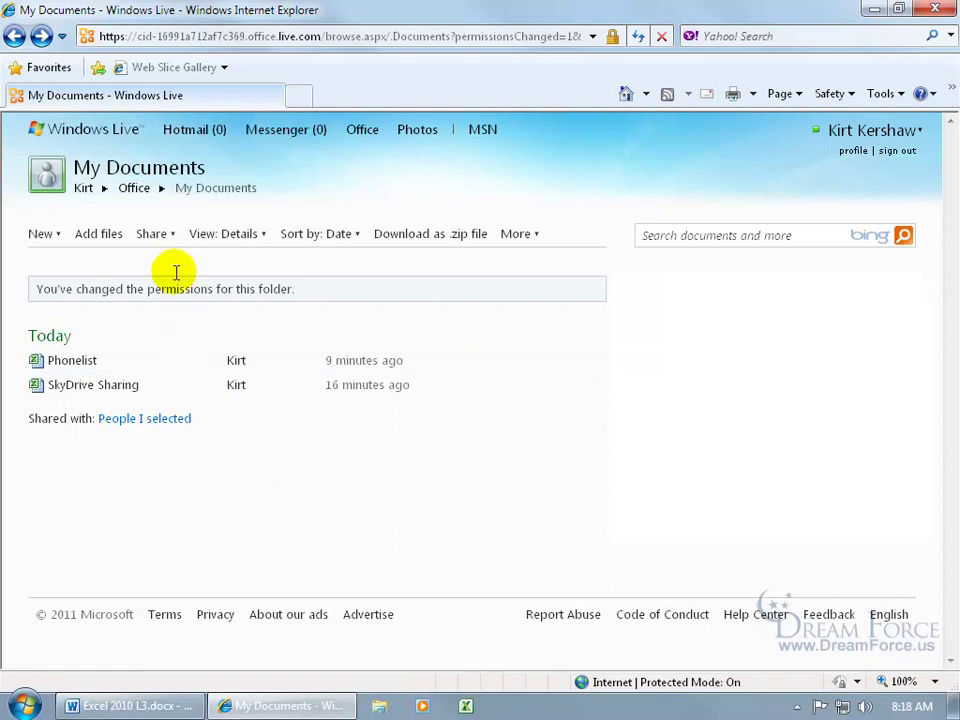
{"action": "left_click", "coordinate": [154, 234]}
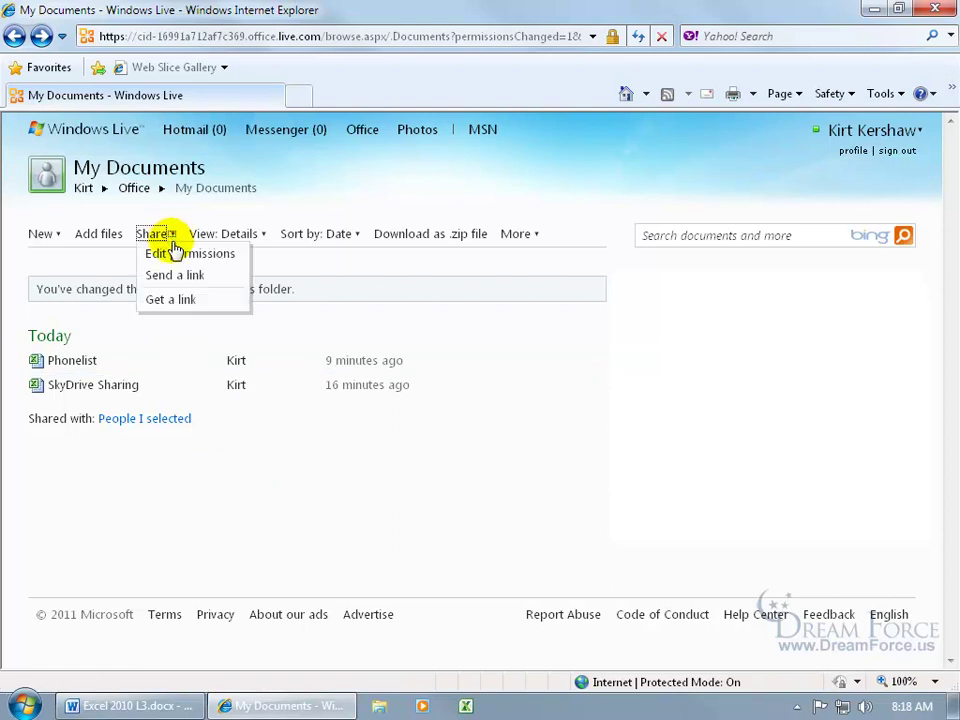
- Send a My Documents link requiring Windows Live ID sign-in, then close Internet Explorer
{"action": "left_click", "coordinate": [178, 277]}
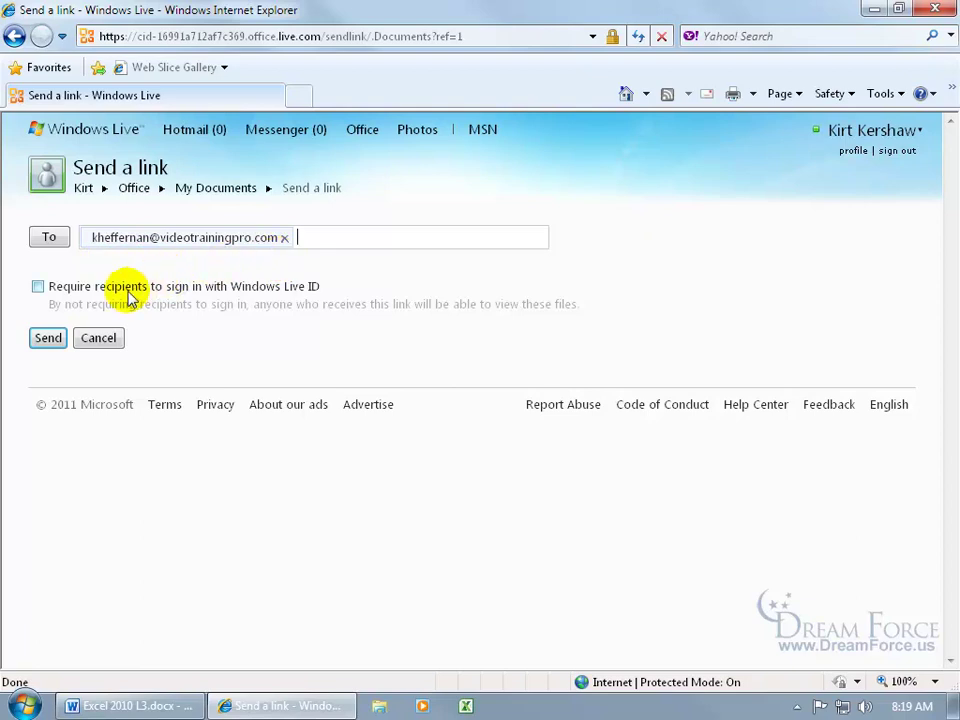
{"action": "left_click", "coordinate": [37, 286]}
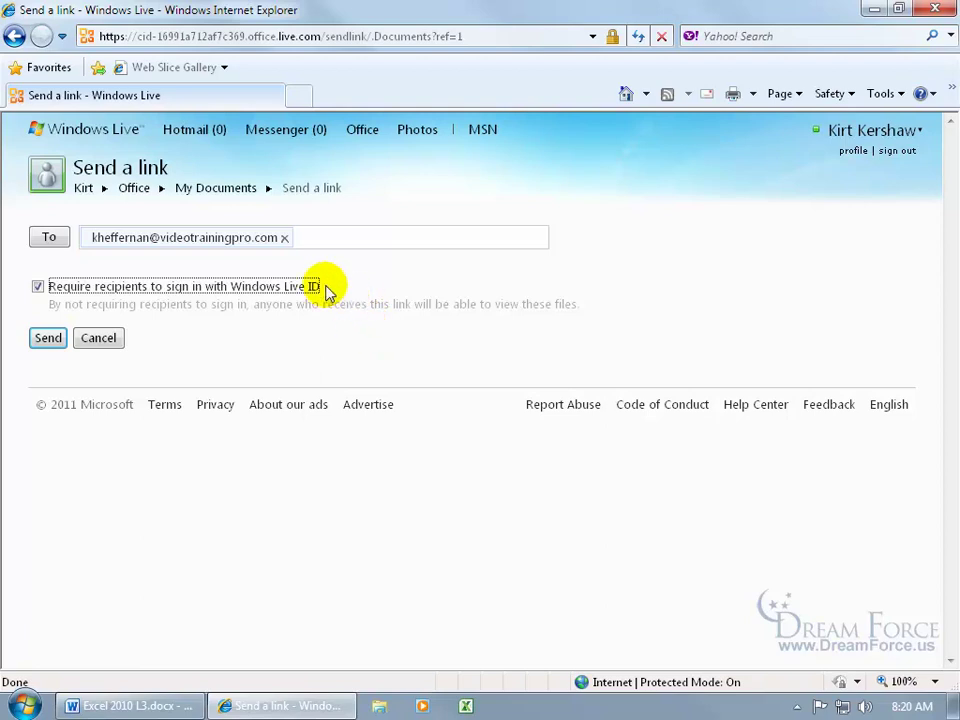
{"action": "left_click", "coordinate": [47, 337]}
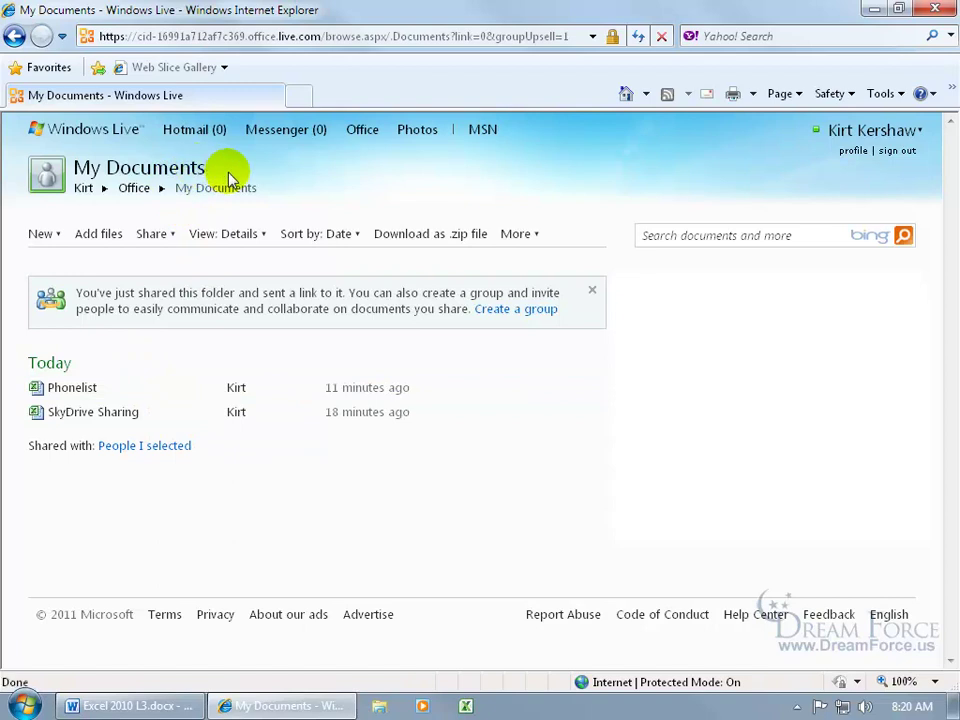
{"action": "left_click", "coordinate": [935, 10]}
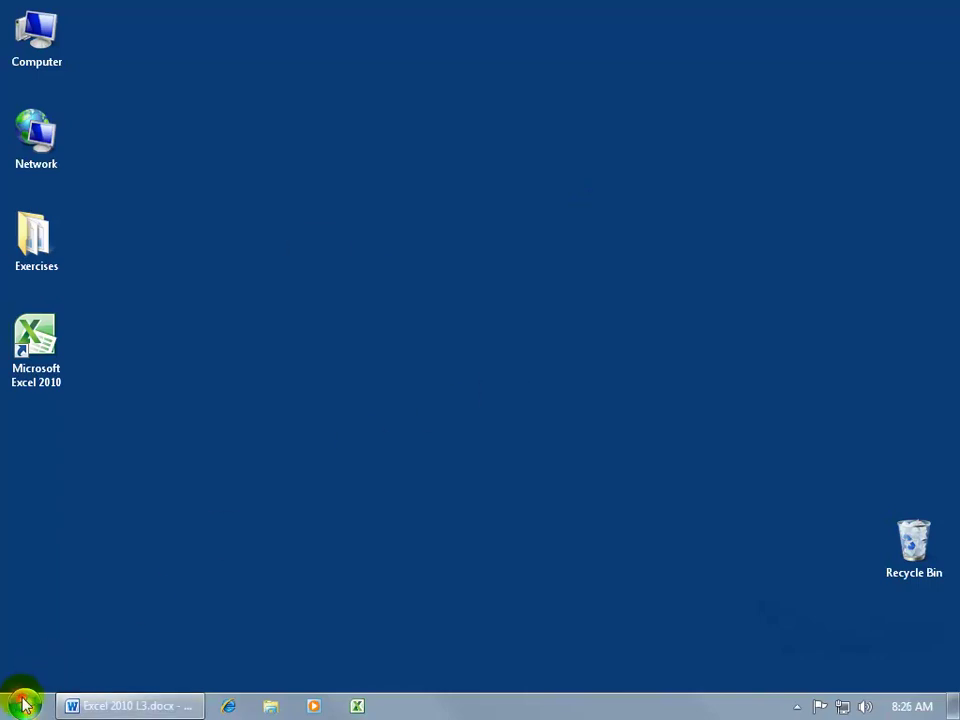
- Launch Microsoft Outlook 2010 from Start > All Programs > Microsoft Office
{"action": "left_click", "coordinate": [23, 704]}
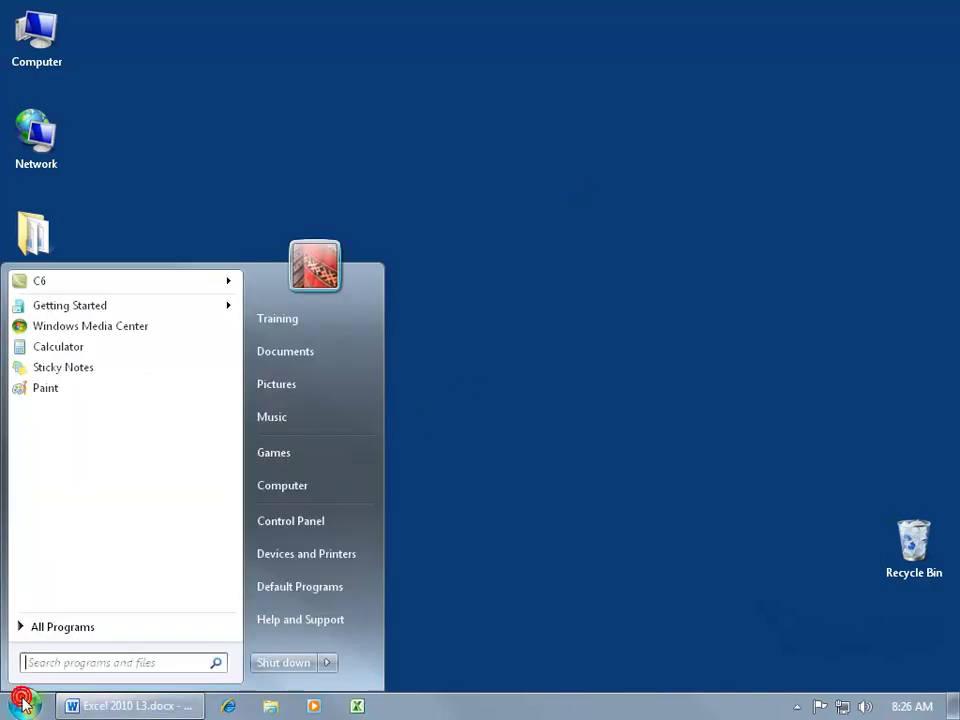
{"action": "left_click", "coordinate": [48, 628]}
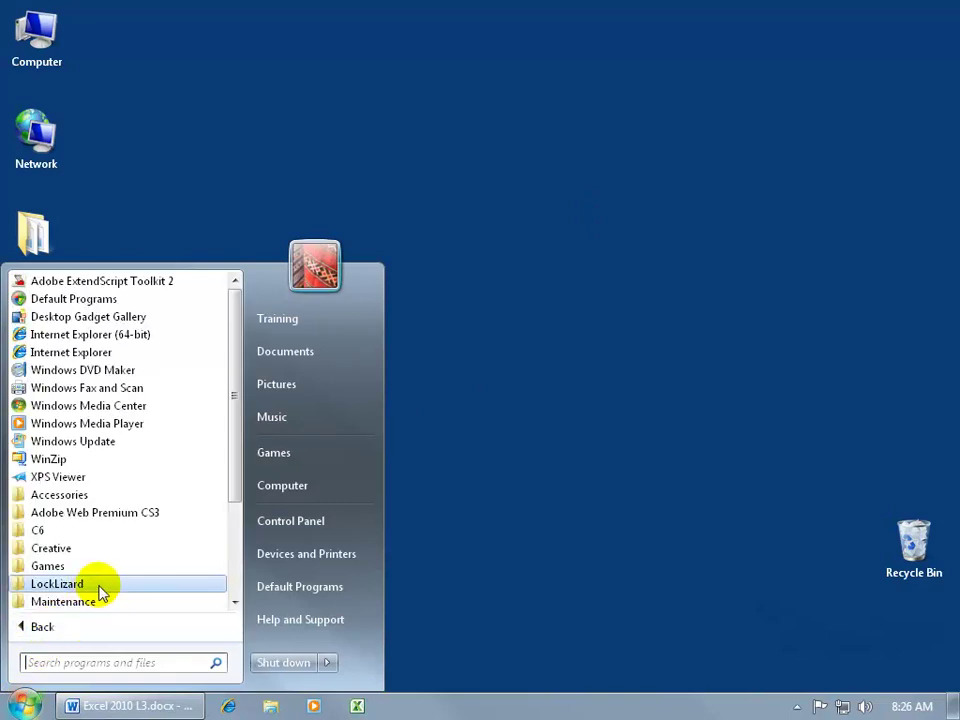
{"action": "left_click_drag", "start_coordinate": [233, 488], "coordinate": [231, 538]}
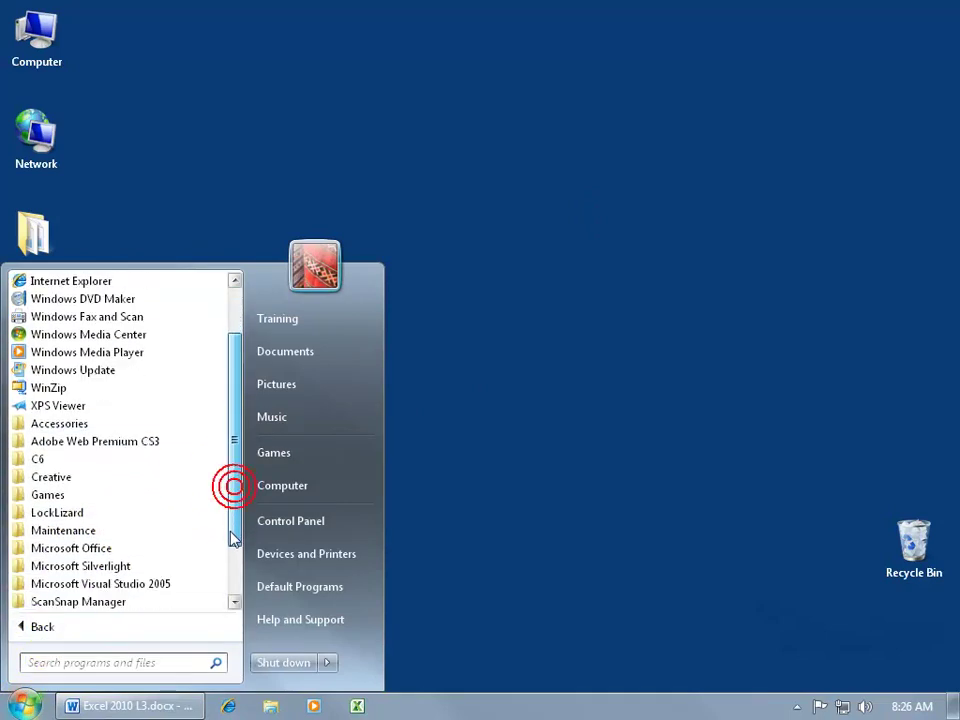
{"action": "left_click", "coordinate": [99, 548]}
{"action": "left_click", "coordinate": [88, 515]}
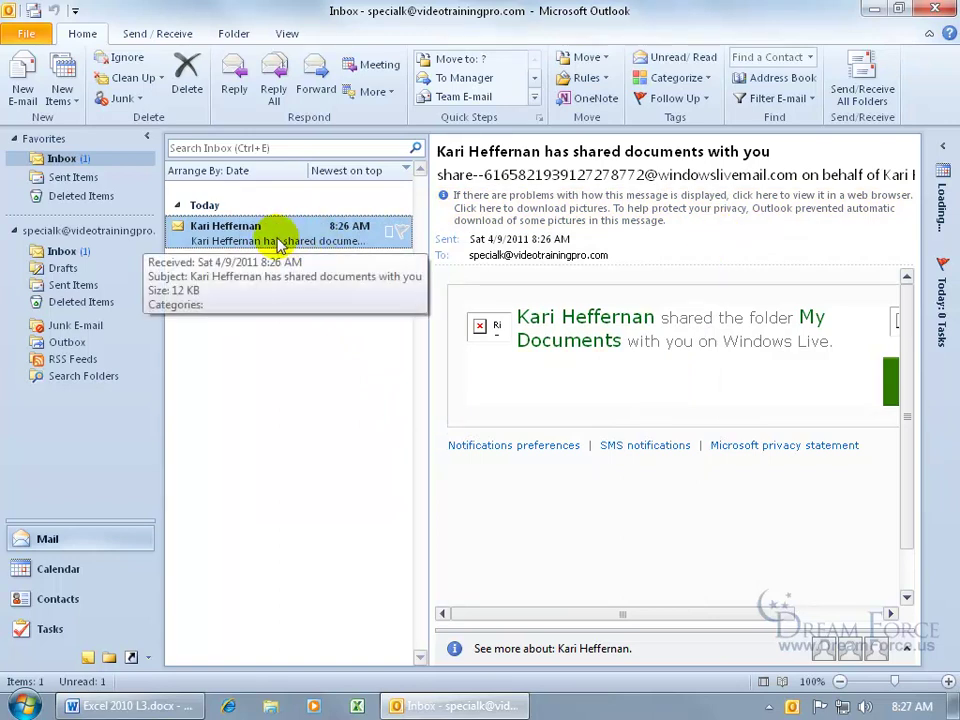
- Open and maximize the folder-sharing message, download its pictures, and follow its View folder link
{"action": "double_click", "coordinate": [274, 238]}
{"action": "left_click", "coordinate": [796, 80]}
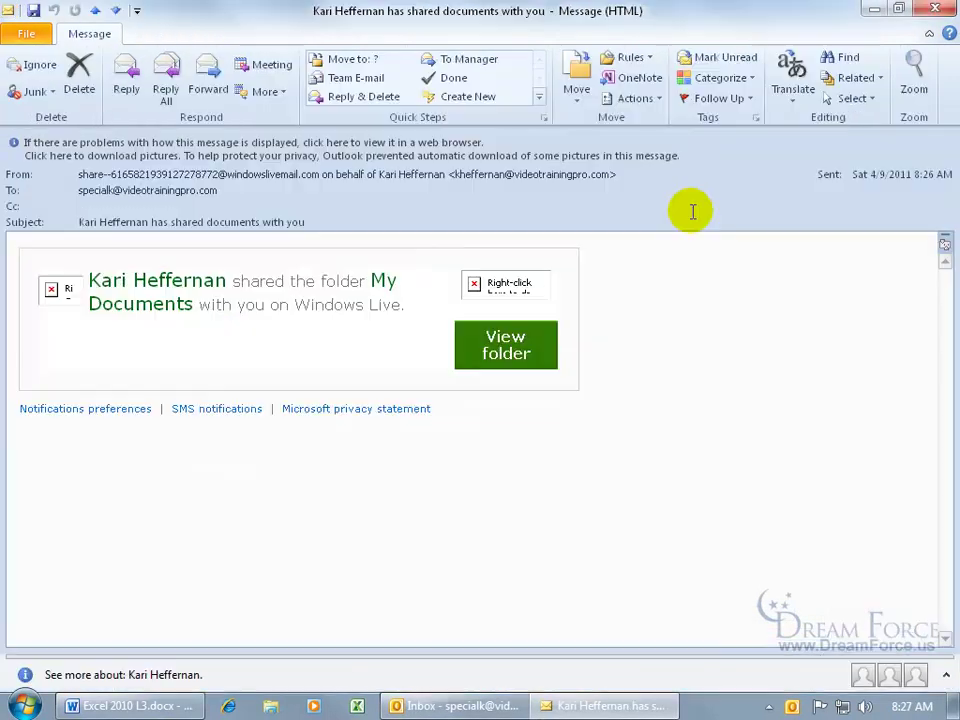
{"action": "left_click", "coordinate": [396, 148]}
{"action": "left_click", "coordinate": [436, 161]}
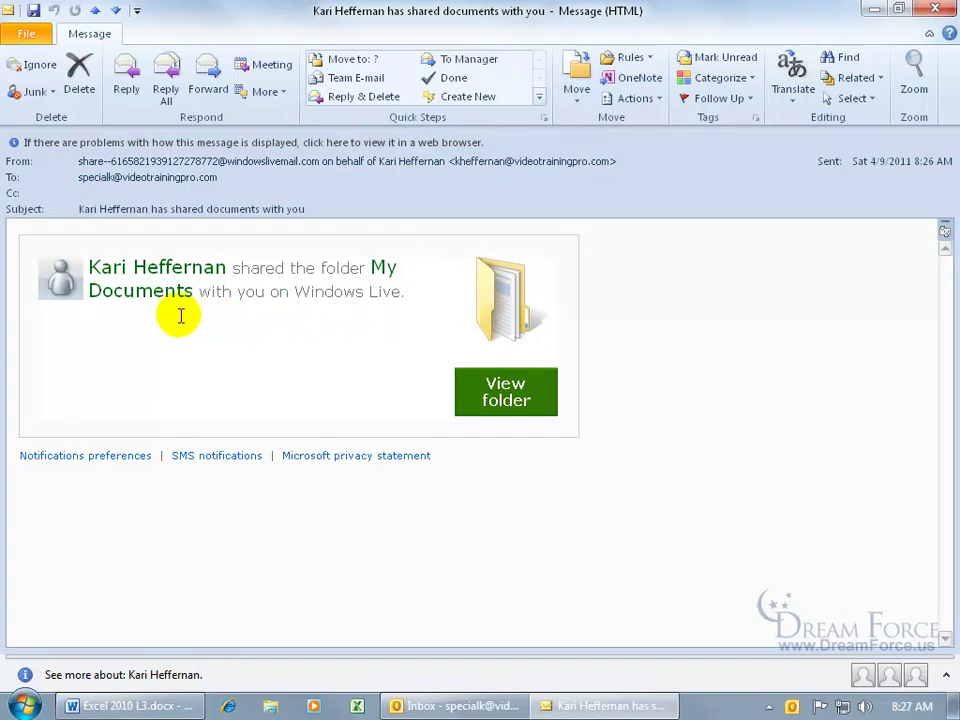
{"action": "left_click", "coordinate": [506, 399]}
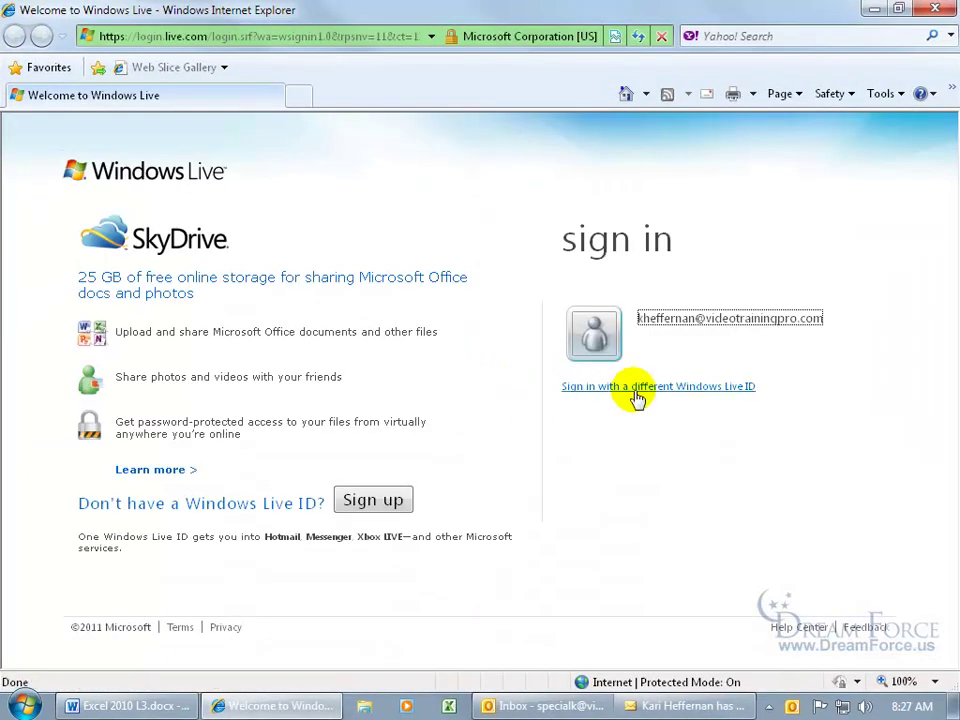
- Sign in with a different Windows Live ID using the recipient's e-mail address and password
{"action": "mouse_move", "coordinate": [696, 364]}
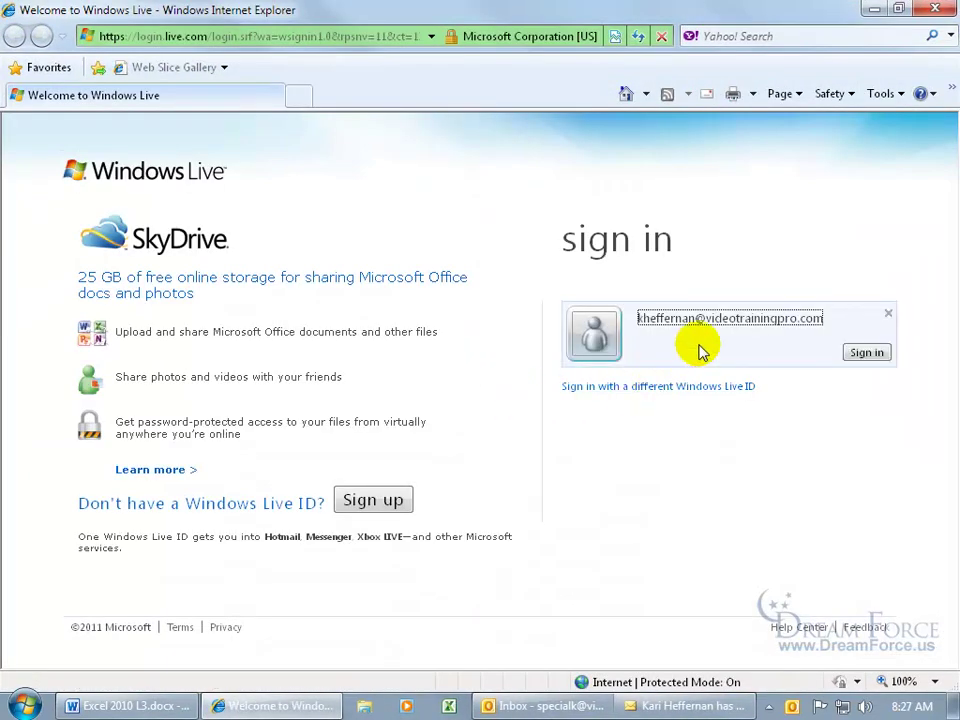
{"action": "left_click", "coordinate": [700, 392]}
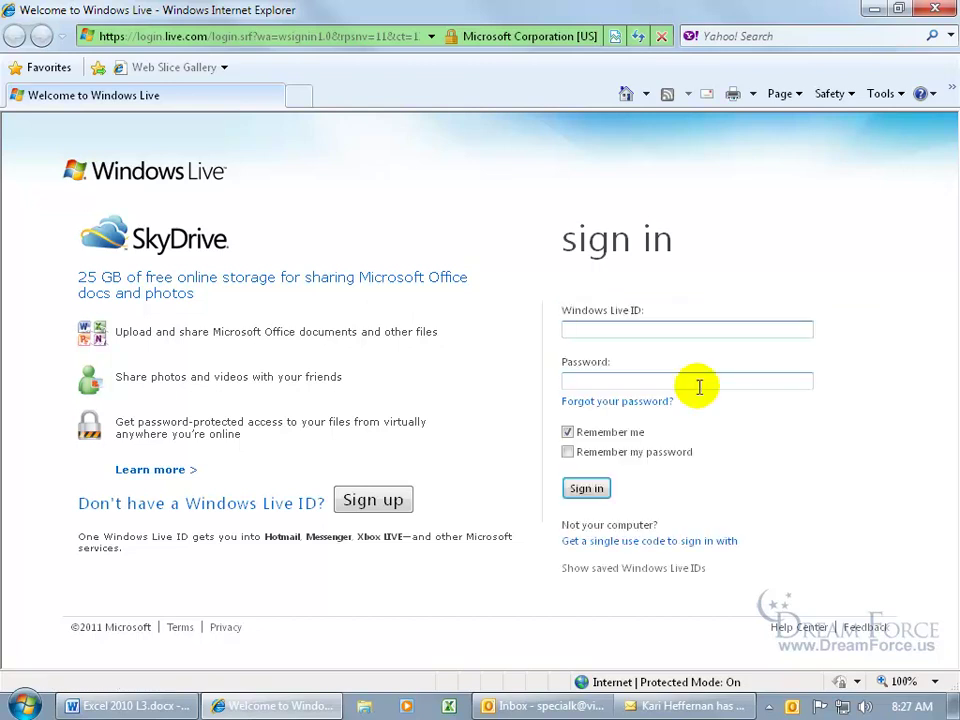
{"action": "key", "text": "Tab"}
{"action": "type", "text": "***"}
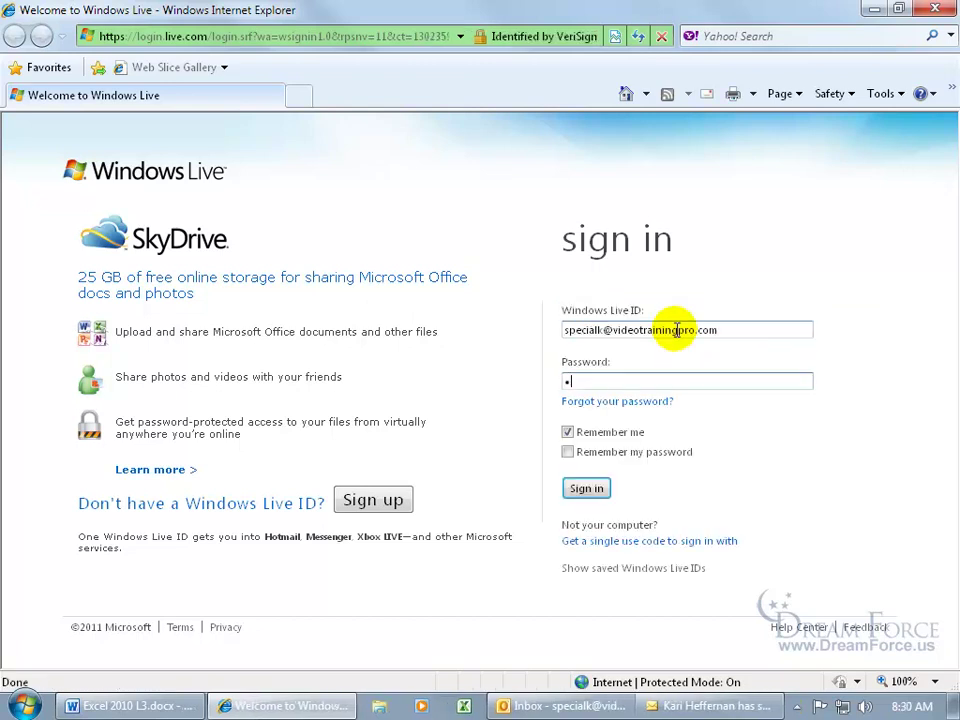
{"action": "type", "text": "******"}
{"action": "left_click", "coordinate": [586, 488]}
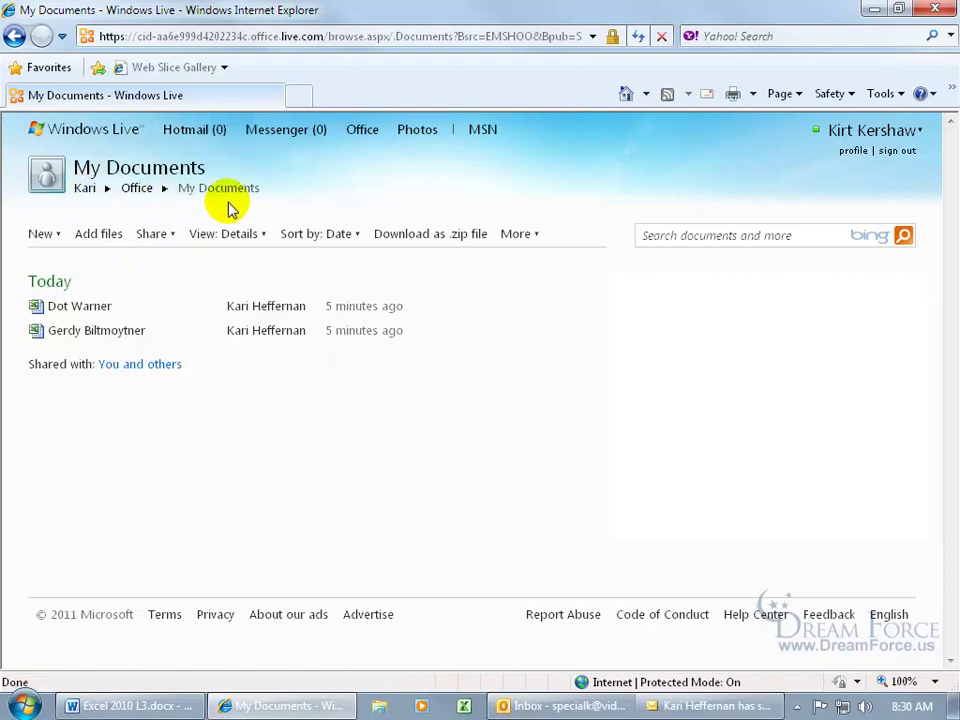
- Choose Open in Excel for the shared Dot Warner workbook
{"action": "mouse_move", "coordinate": [129, 304]}
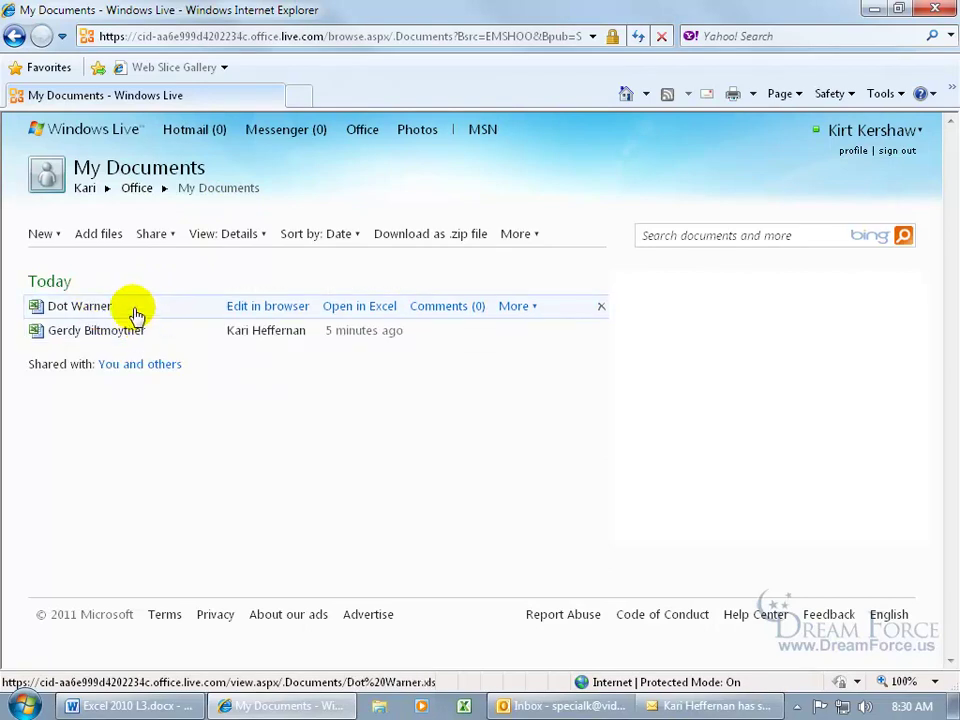
{"action": "mouse_move", "coordinate": [154, 336]}
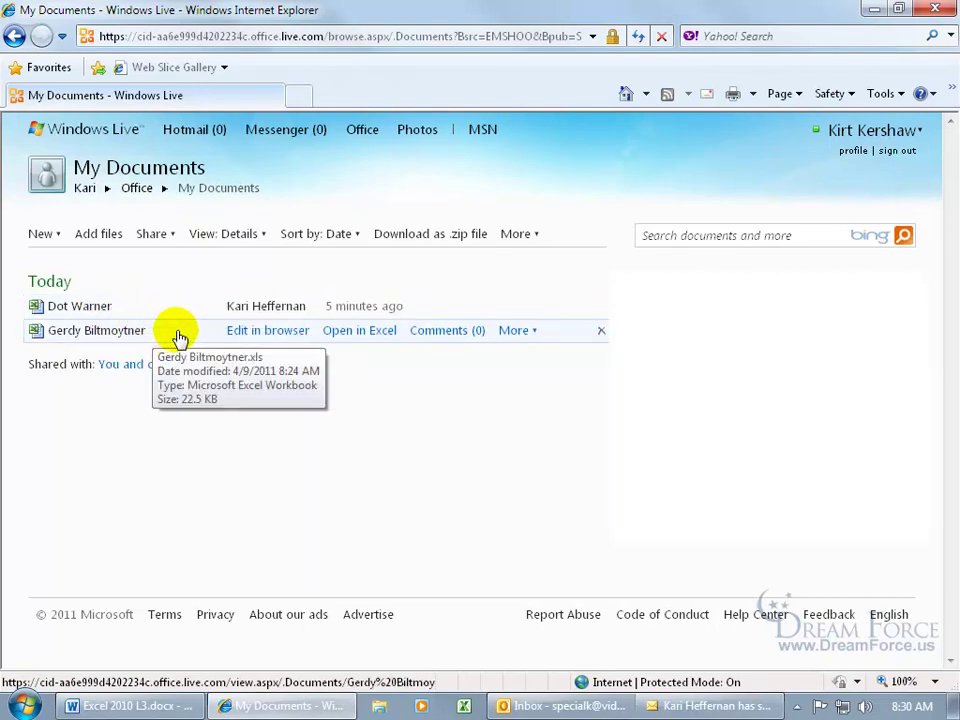
{"action": "mouse_move", "coordinate": [186, 320]}
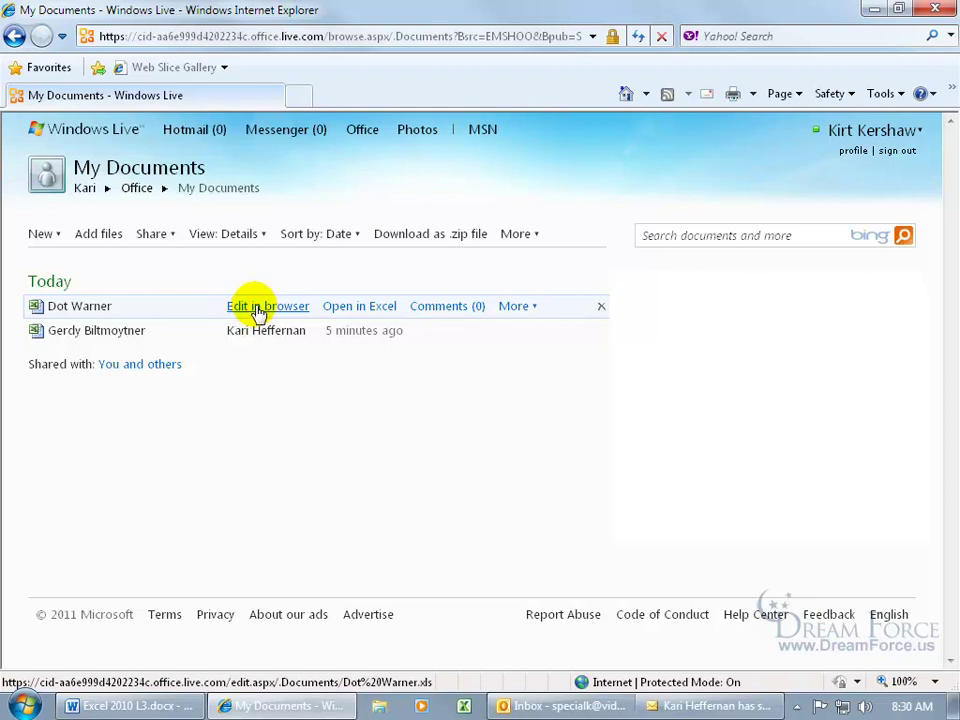
{"action": "left_click", "coordinate": [341, 306]}
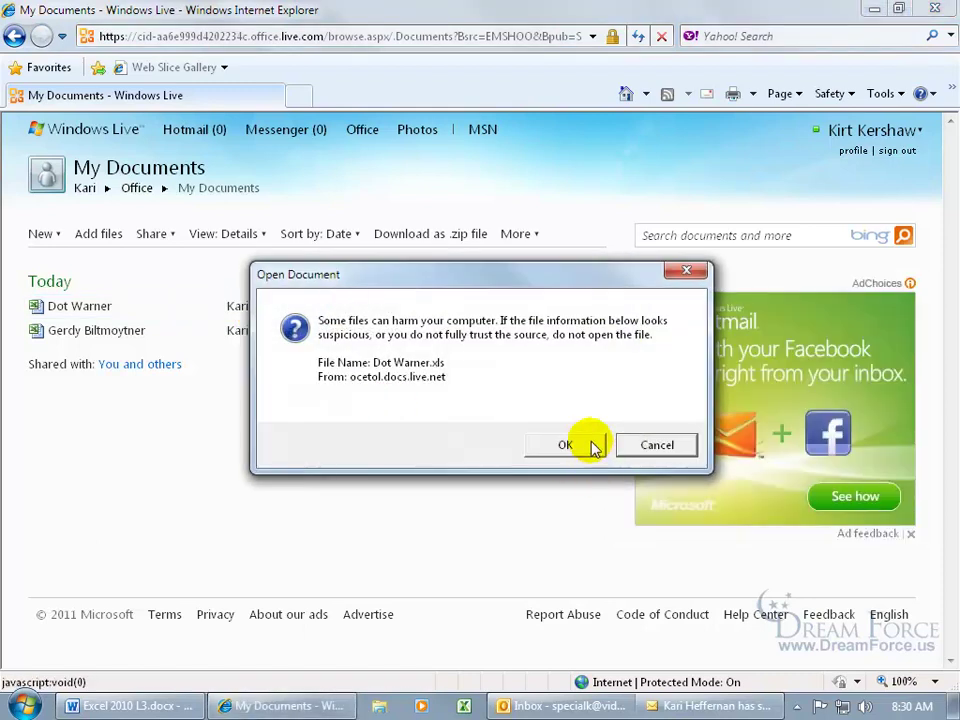
- Confirm opening Dot Warner.xls, sign in with the recipient's credentials, maximize, and enable editing
{"action": "left_click", "coordinate": [591, 443]}
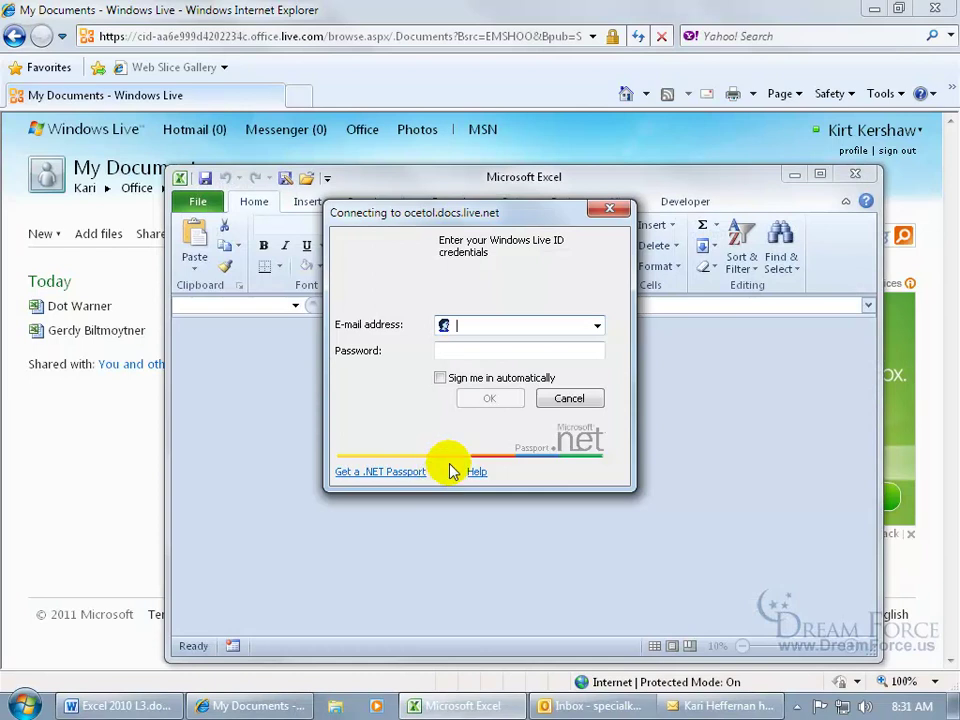
{"action": "key", "text": "Tab"}
{"action": "type", "text": "*********"}
{"action": "left_click", "coordinate": [511, 396]}
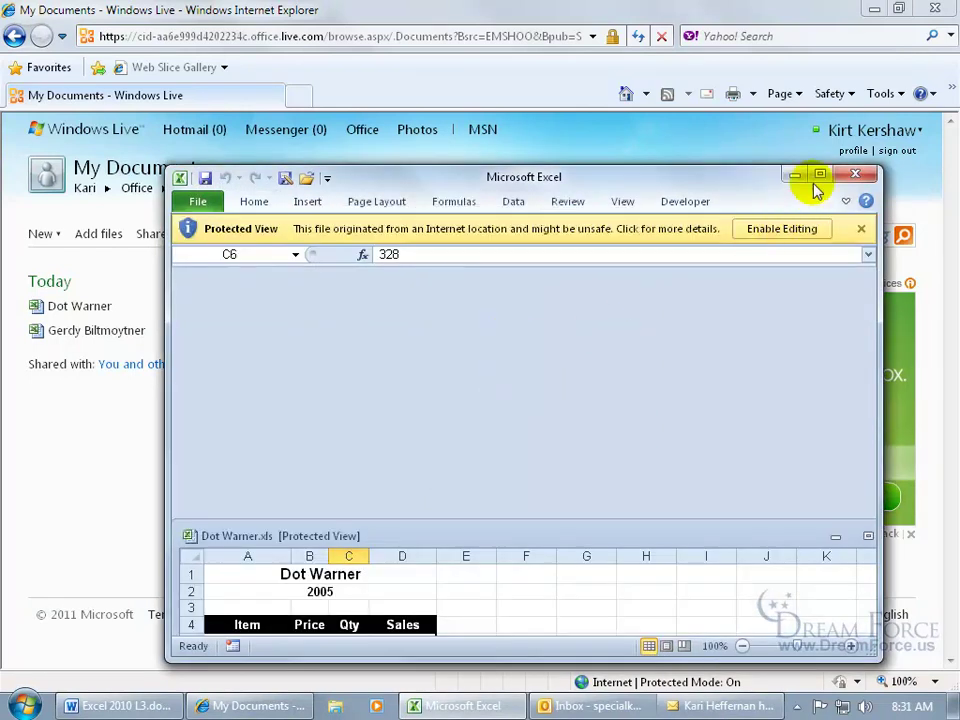
{"action": "left_click", "coordinate": [819, 177]}
{"action": "left_click", "coordinate": [628, 62]}
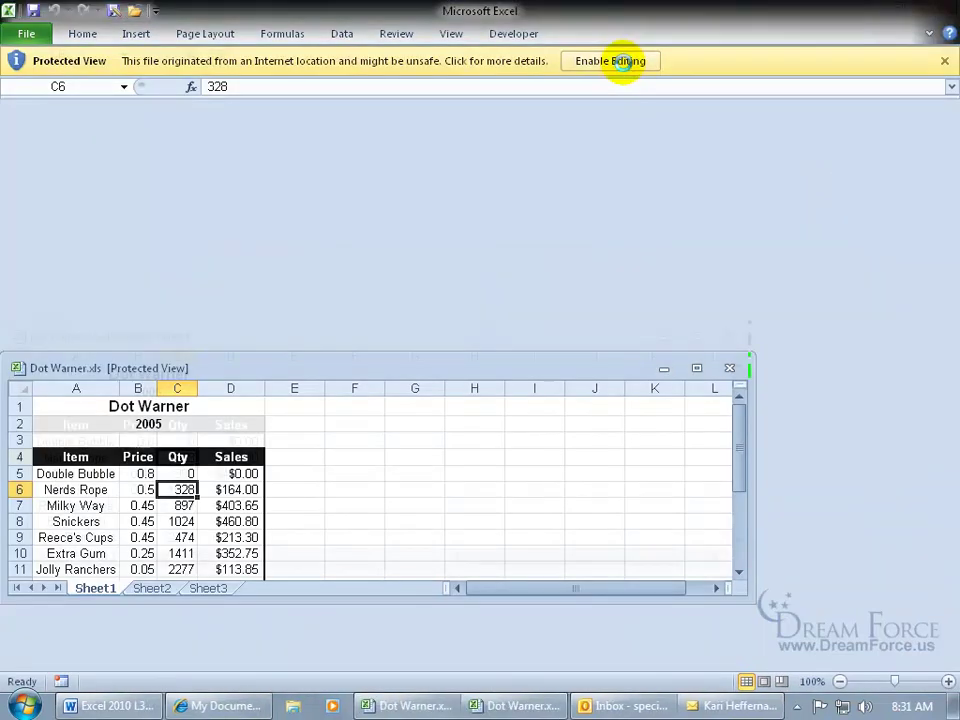
{"action": "left_click", "coordinate": [696, 418]}
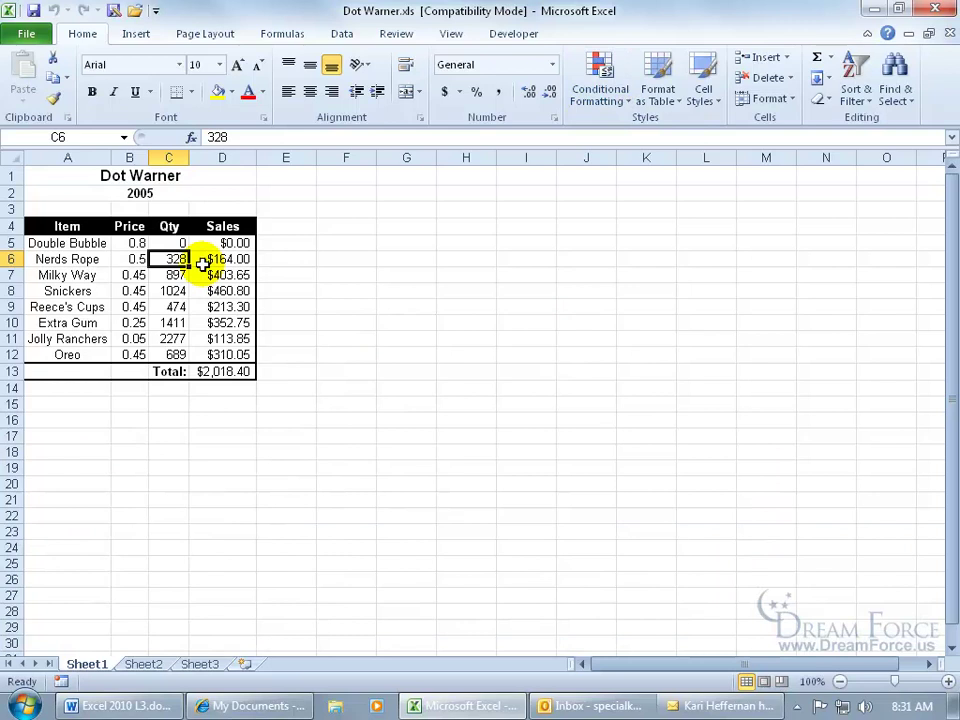
- Enter 12 as the Nerds Rope quantity in C6 for a $1,860.40 total, then close Excel
{"action": "type", "text": "12"}
{"action": "key", "text": "Return"}
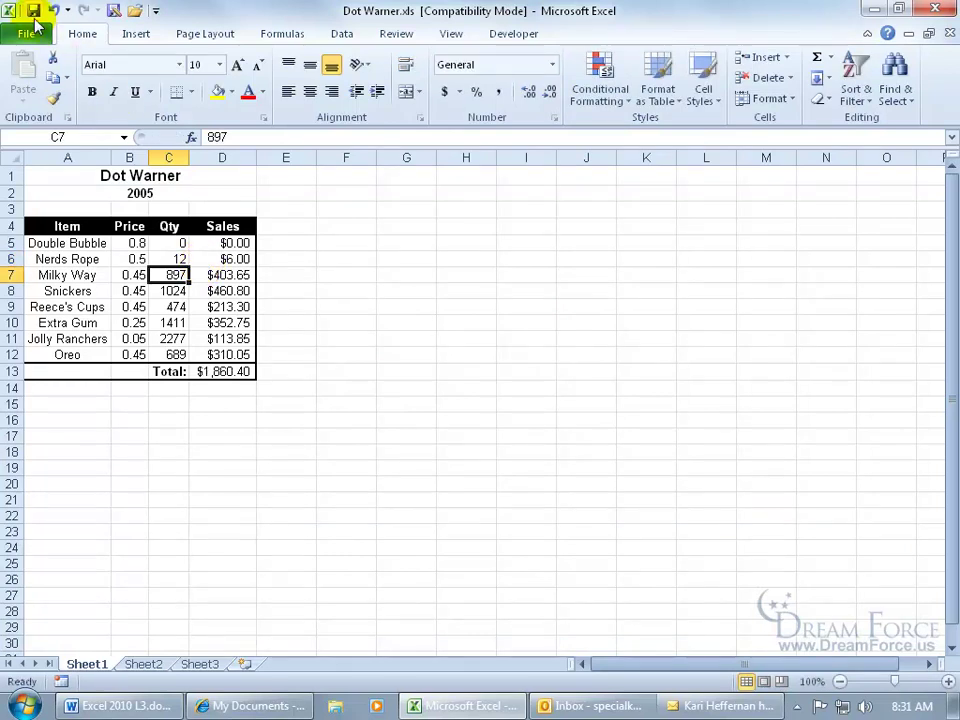
{"action": "left_click", "coordinate": [938, 9]}
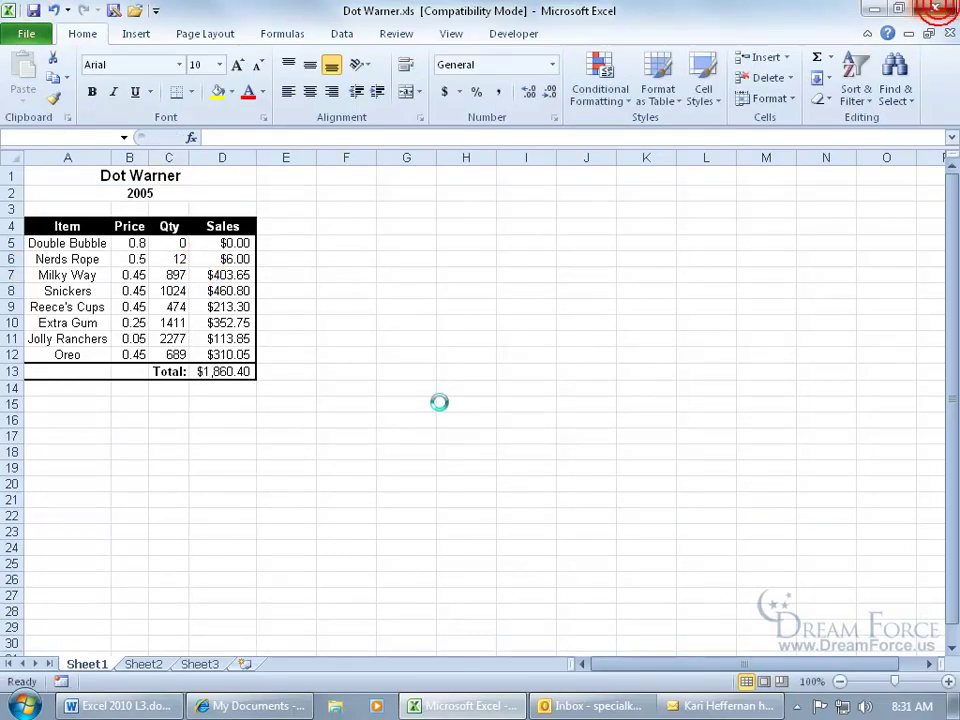